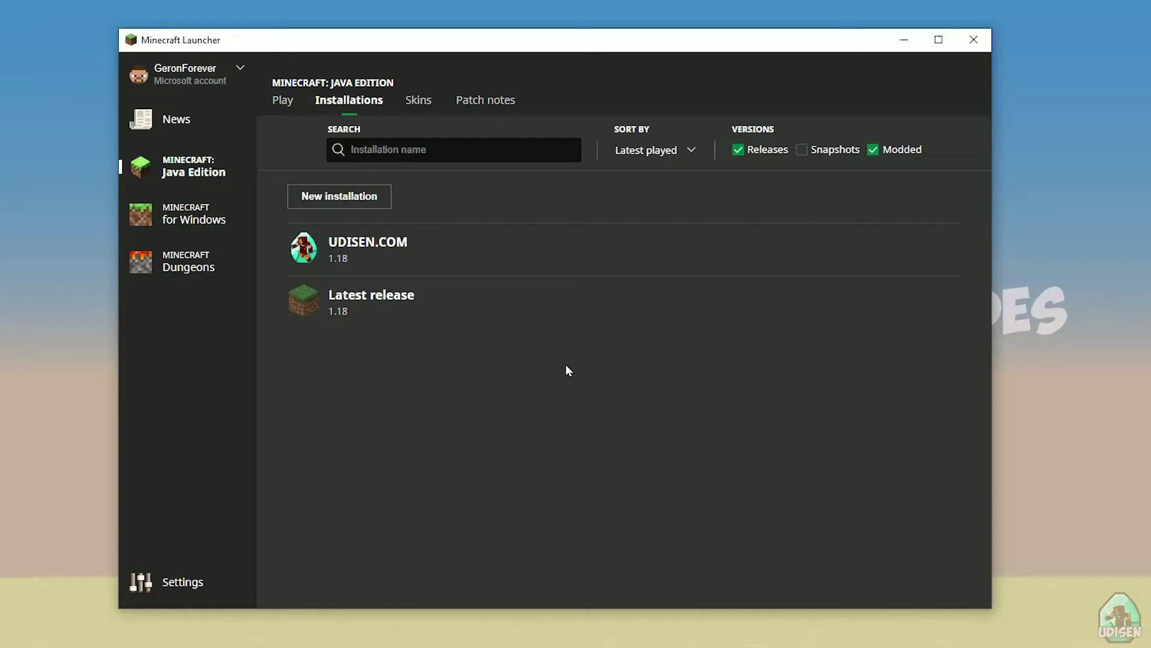
- Move from the Minecraft for Windows and News pages to the Java Edition installations list
left_click(195, 217)
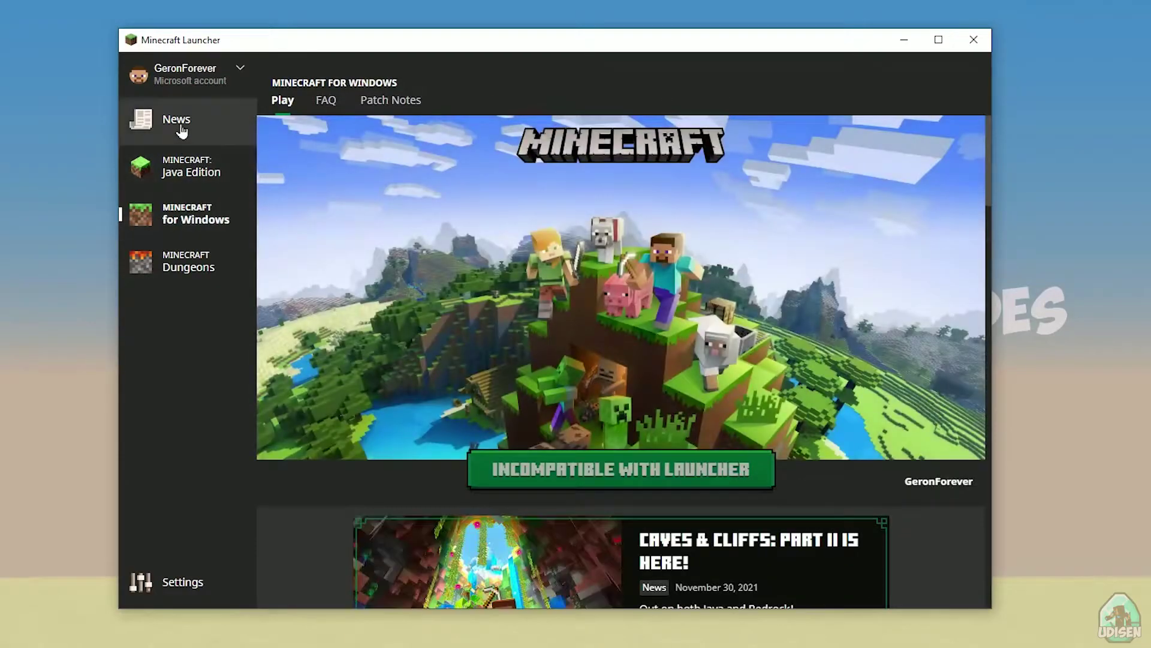
left_click(182, 131)
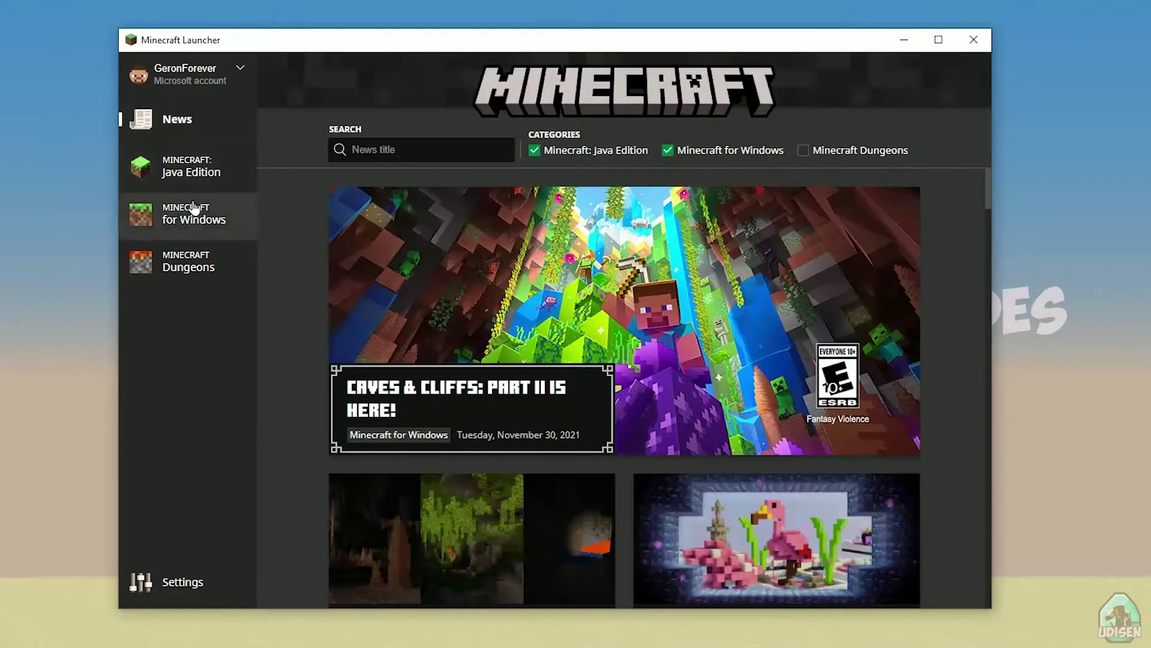
left_click(206, 166)
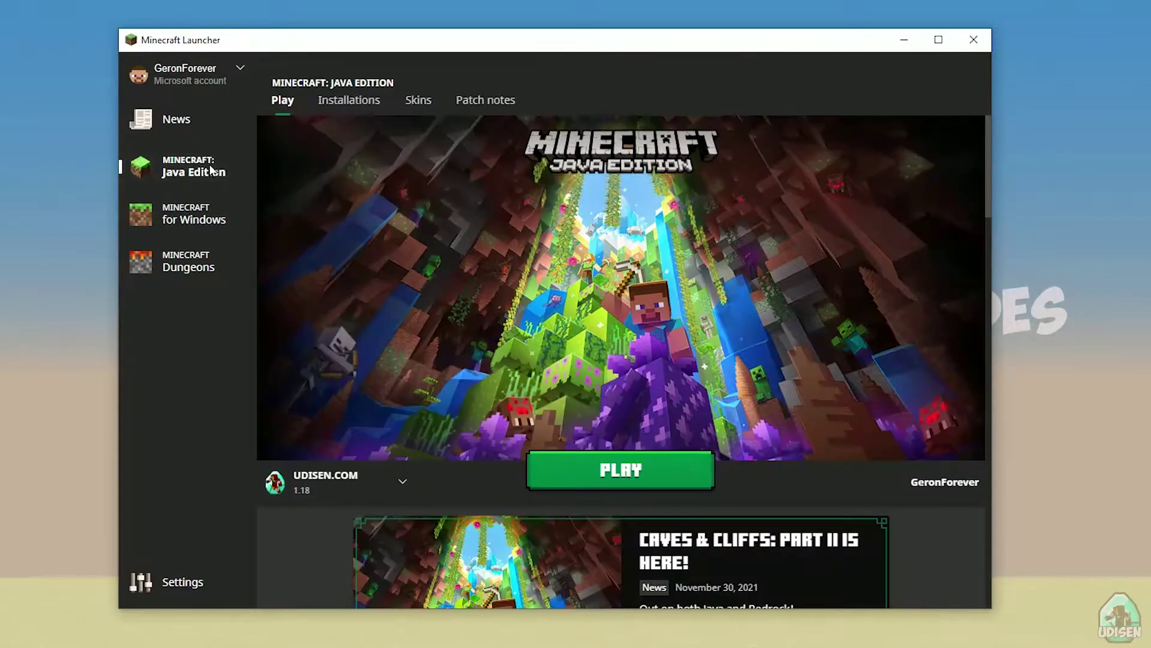
left_click(367, 106)
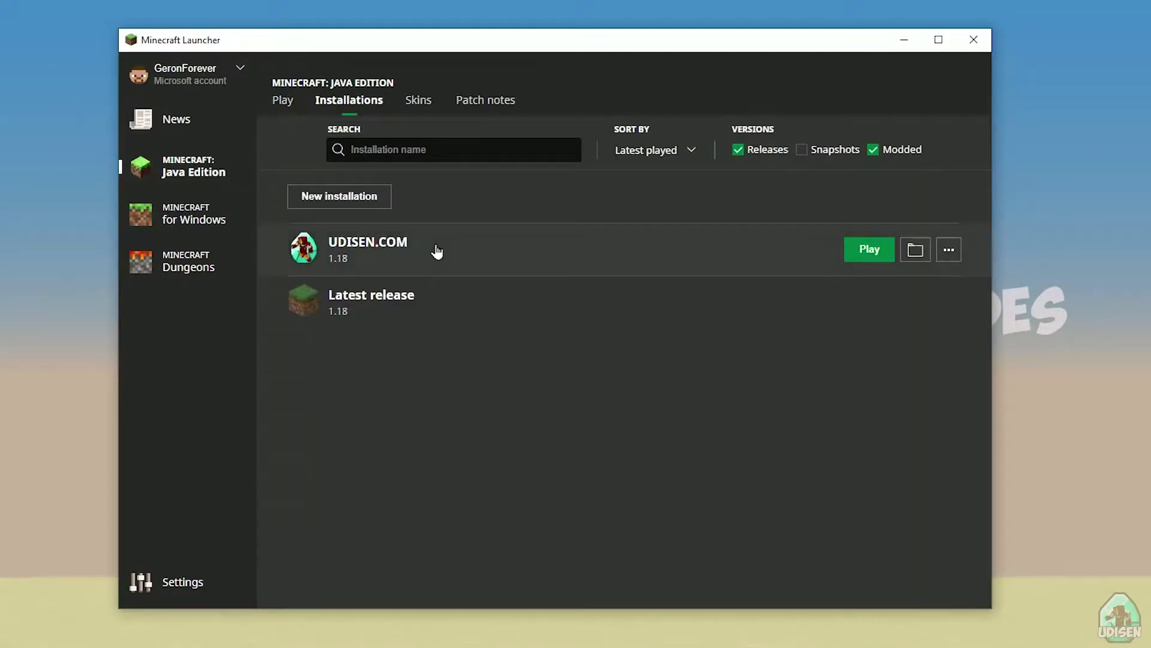
- Start a new installation named 'jnghnmghngnhgn', then cancel it
left_click(339, 197)
left_click(528, 215)
type("jnghnmghngnhgn")
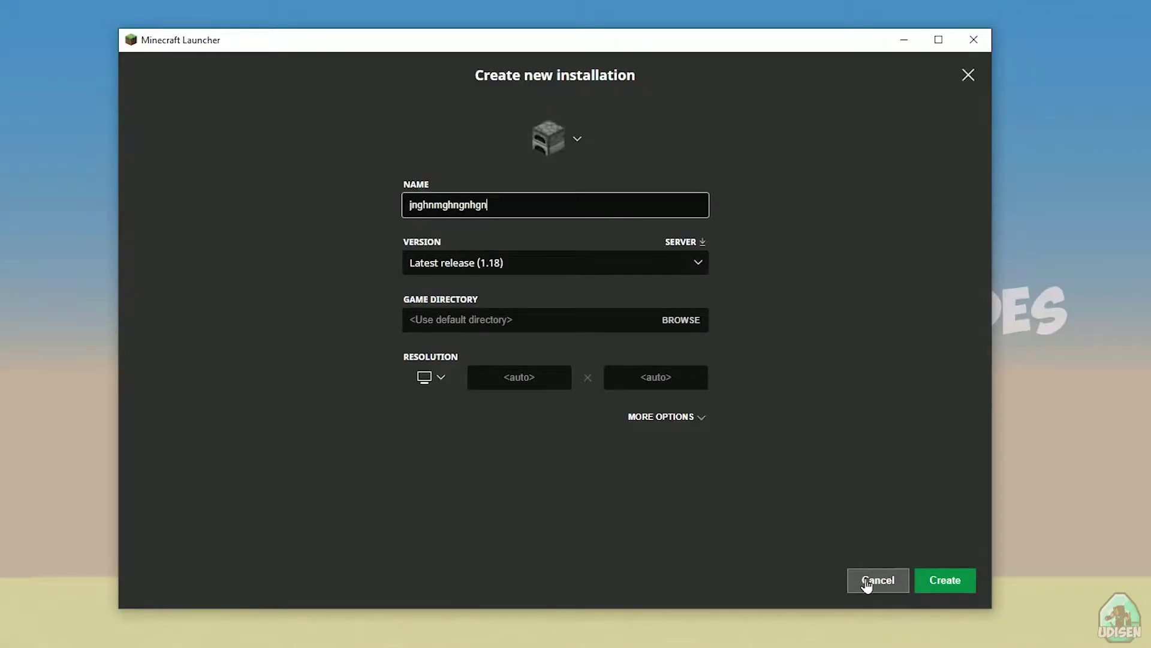
left_click(895, 583)
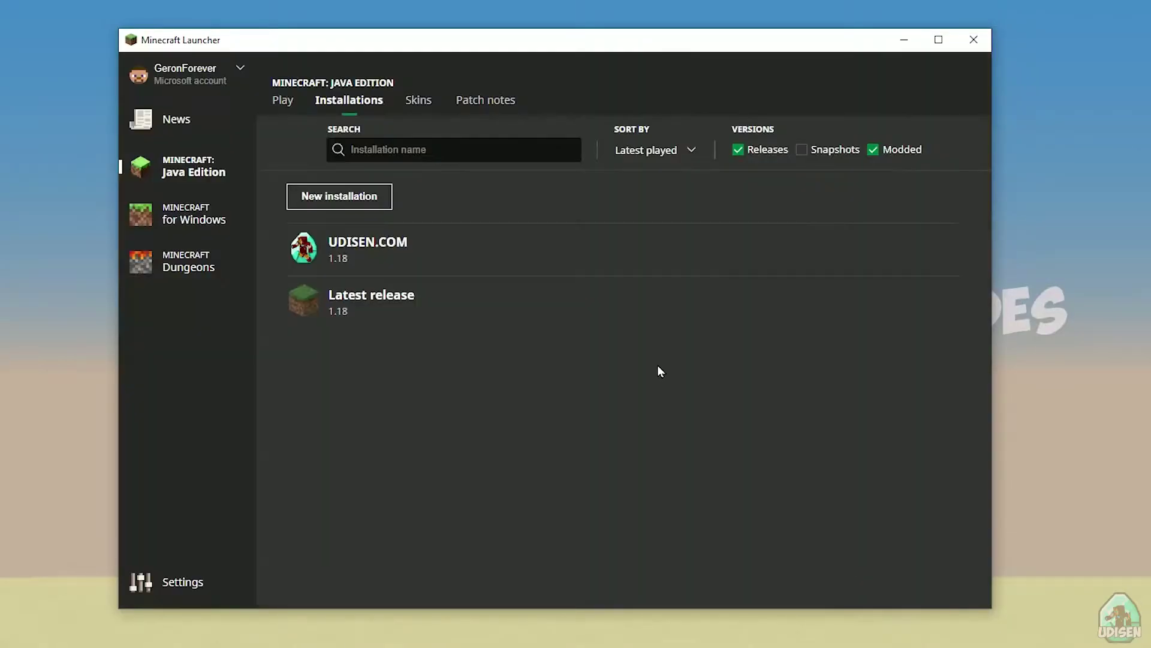
- Edit the UDISEN.COM installation and try release 1.16.5-forge-36.2.8 as its version
left_click(418, 256)
left_click(479, 264)
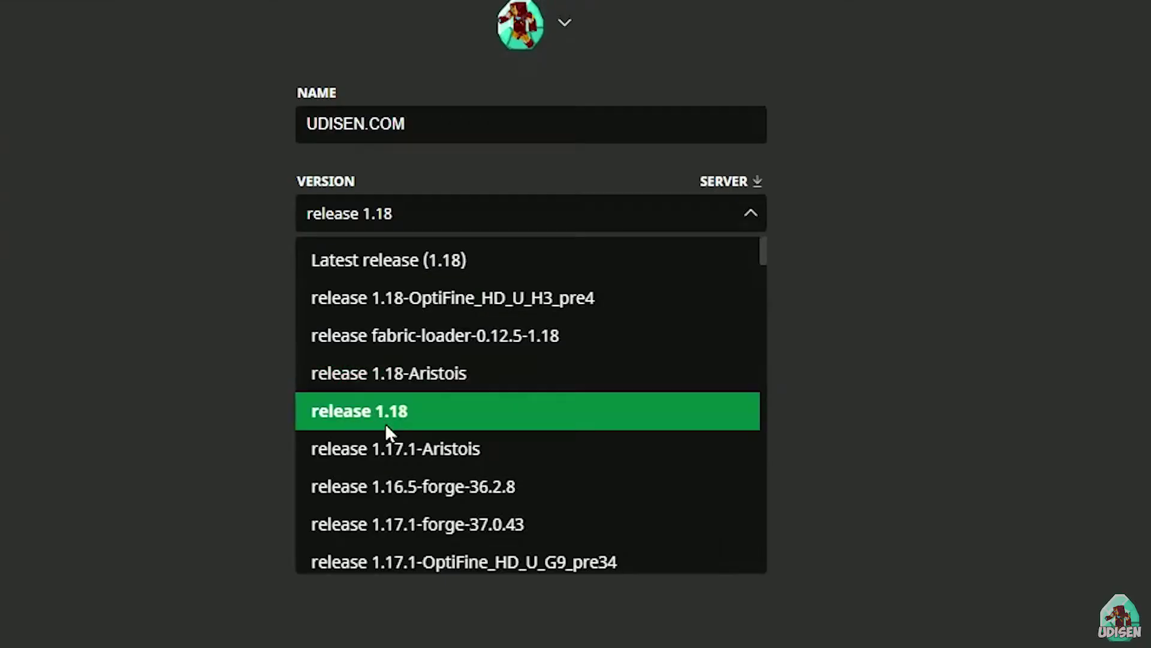
left_click(385, 419)
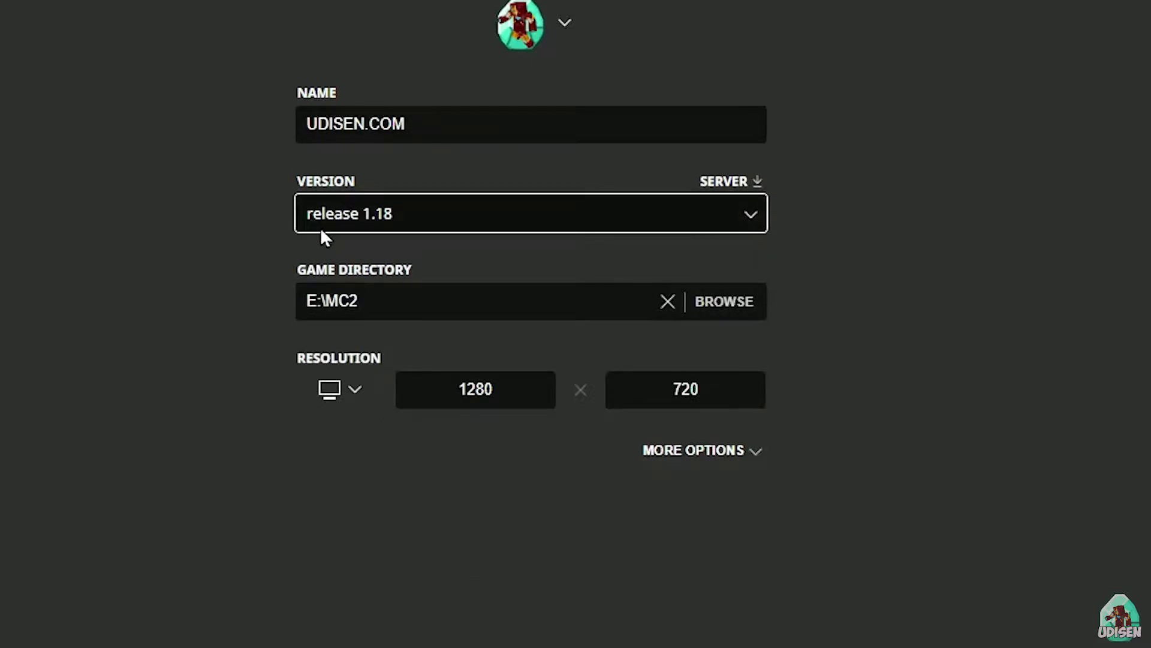
left_click(403, 216)
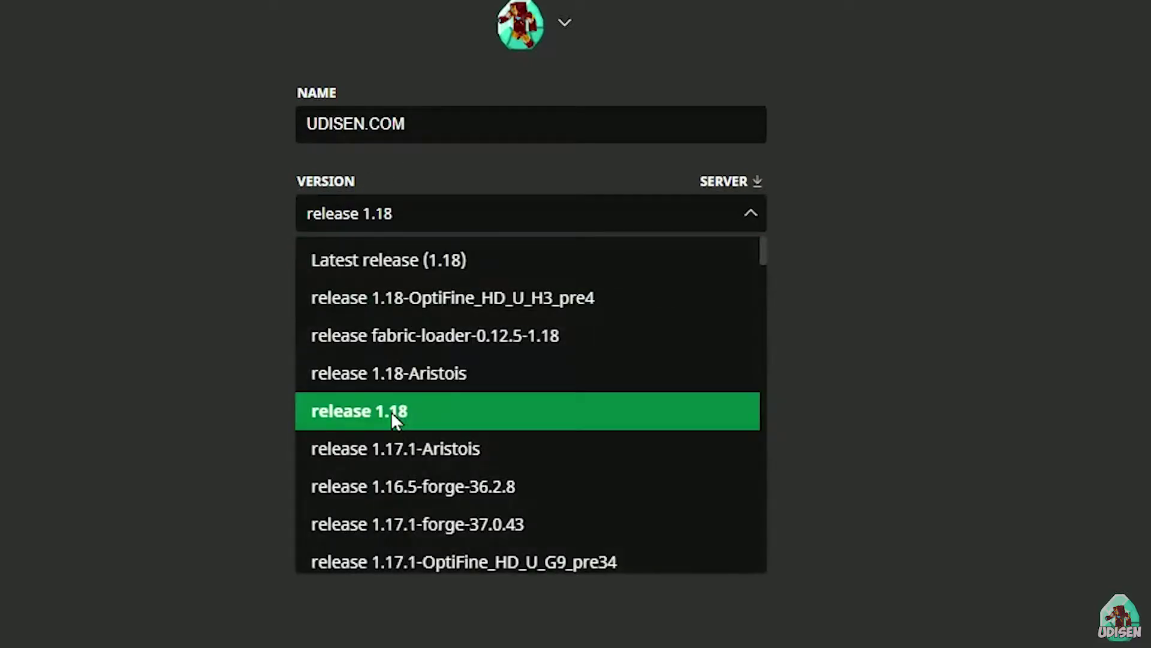
scroll(502, 336, "down", 3)
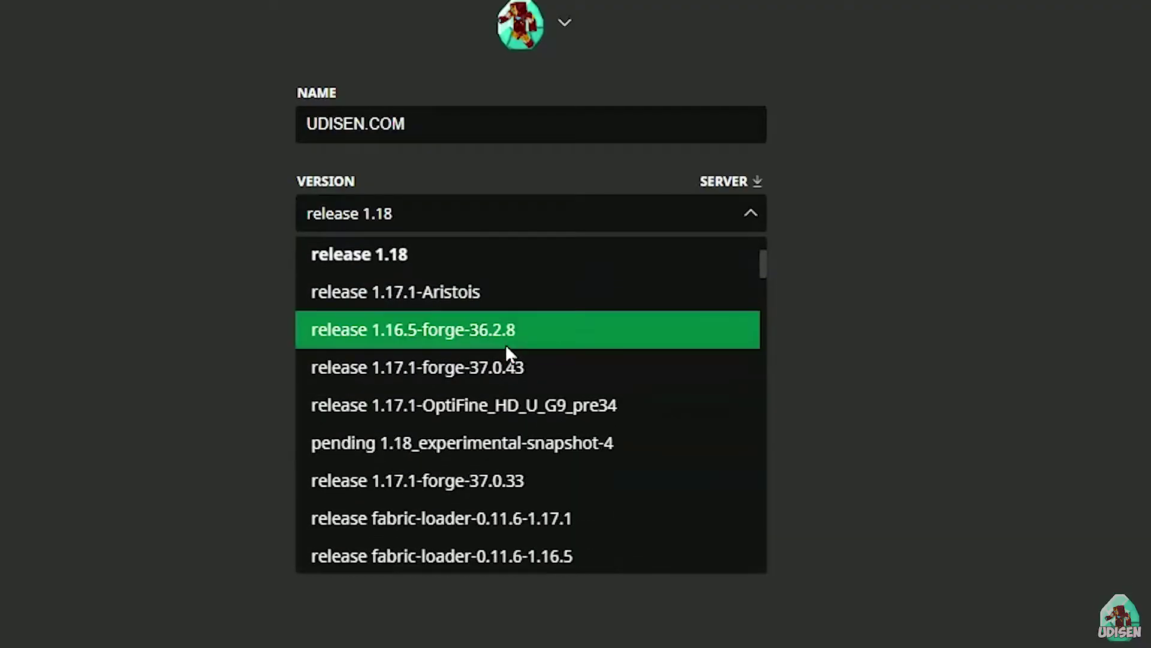
left_click(506, 336)
- After trying the 1.18 experimental snapshot, return UDISEN.COM to release 1.18, save and launch it
left_click(480, 215)
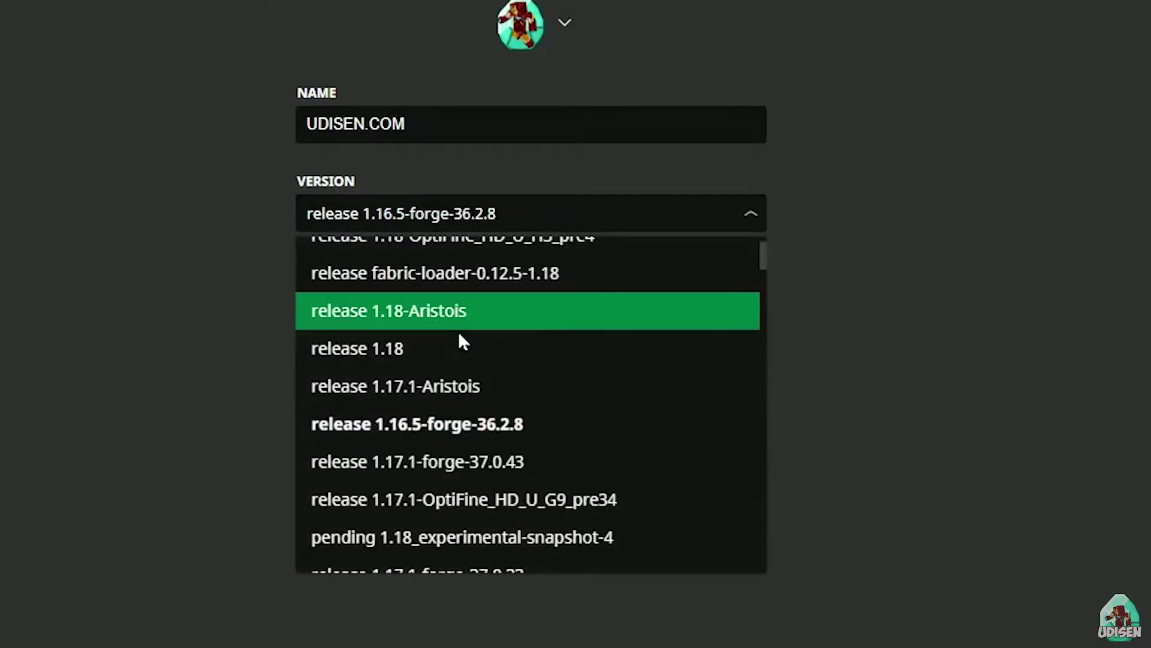
scroll(457, 360, "down", 3)
scroll(456, 402, "down", 3)
scroll(454, 375, "up", 3)
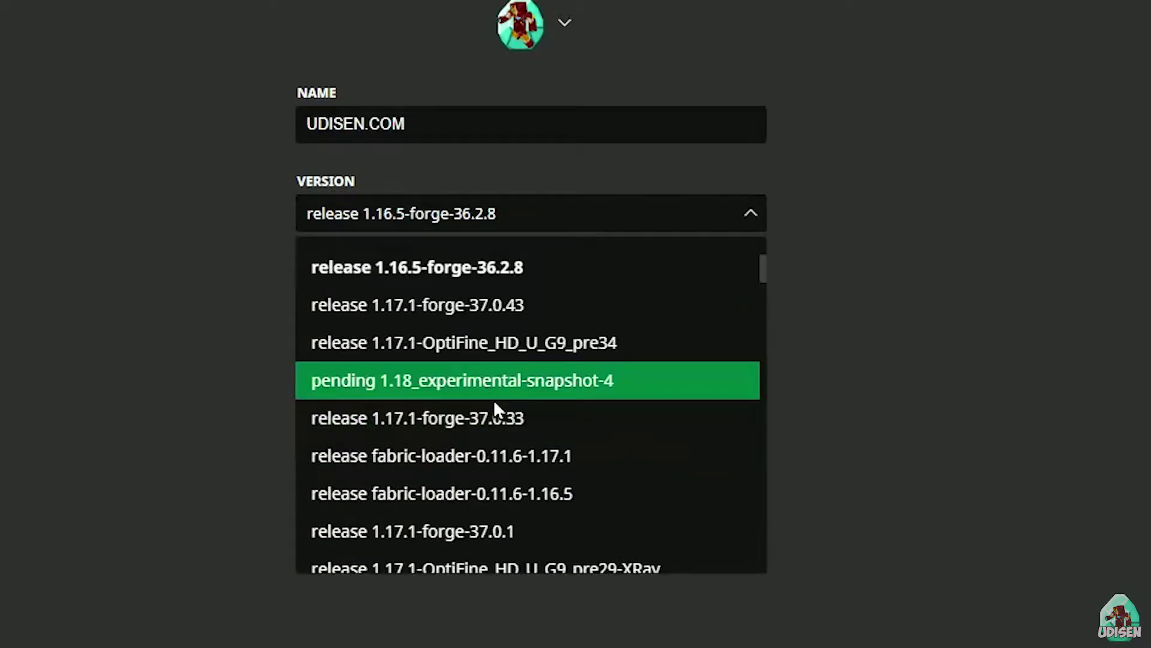
left_click(488, 391)
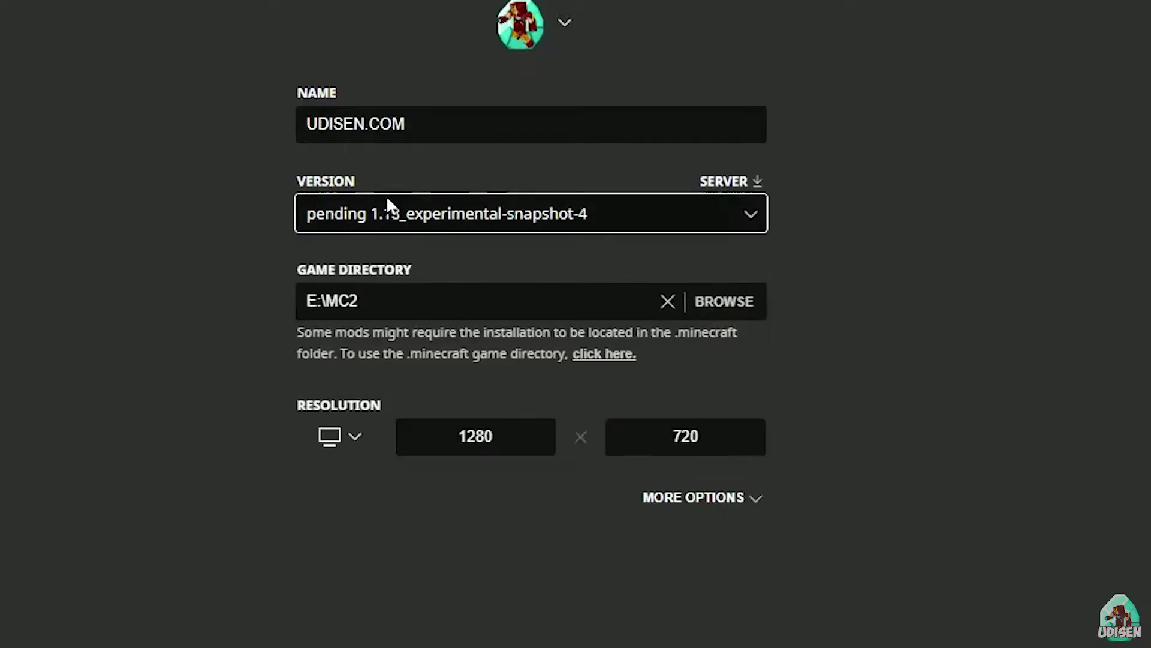
left_click(589, 218)
scroll(557, 311, "up", 3)
left_click(507, 391)
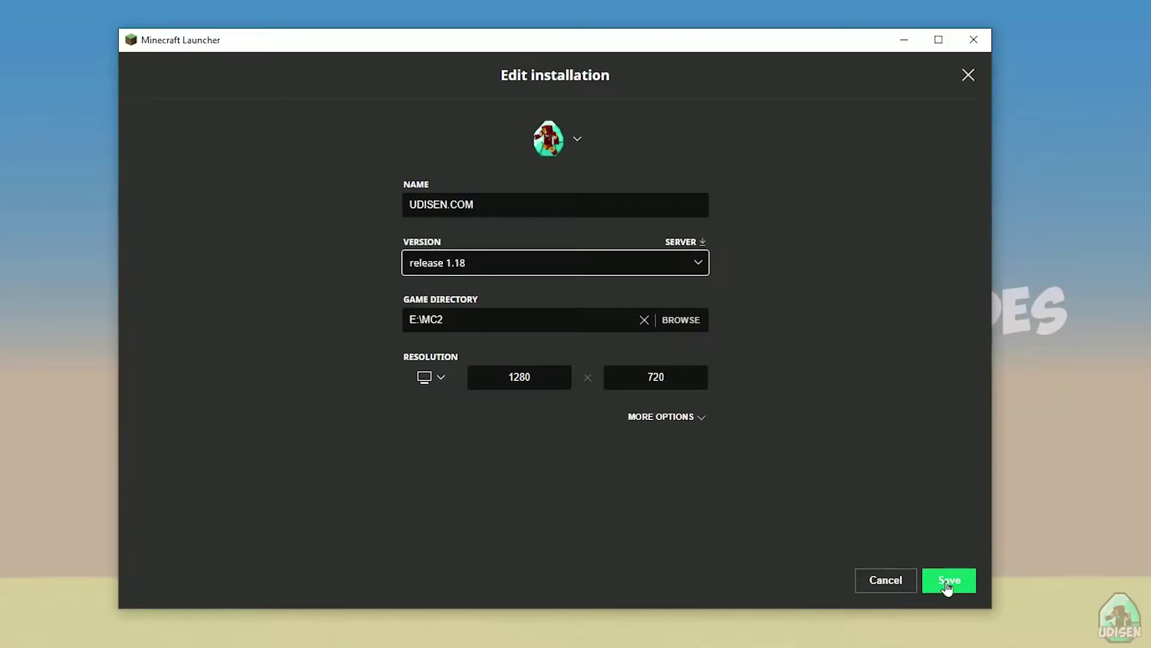
left_click(948, 585)
left_click(866, 255)
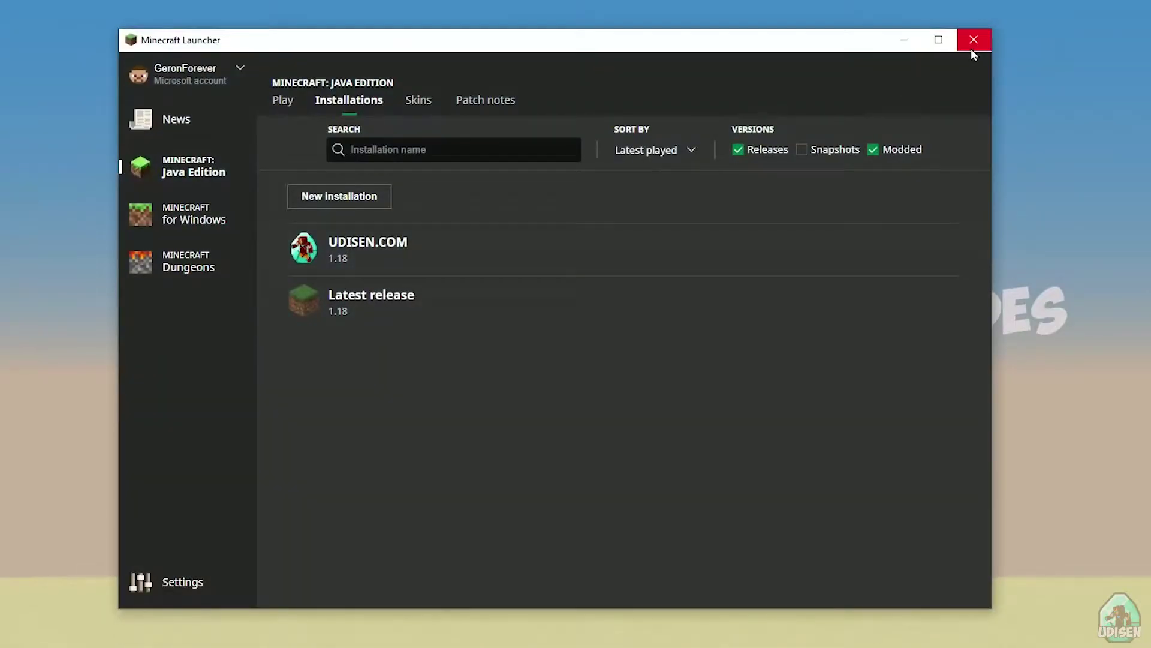
- Close the Minecraft launcher and run fabric-installer-0.9.1 from Downloads
left_click(971, 43)
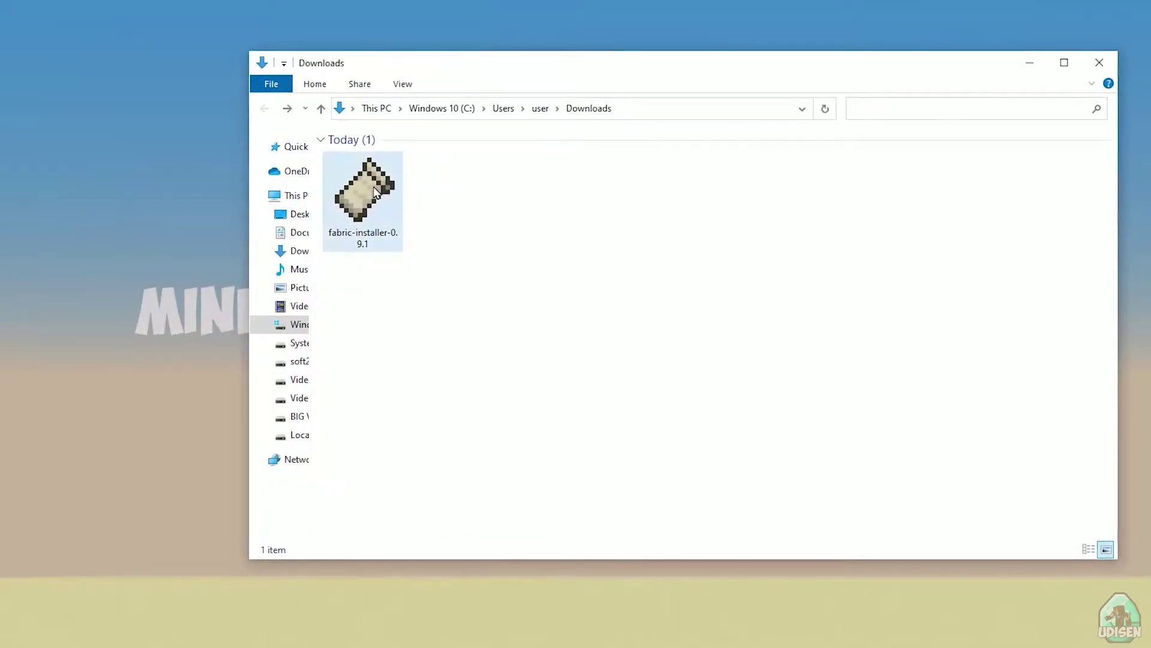
double_click(374, 192)
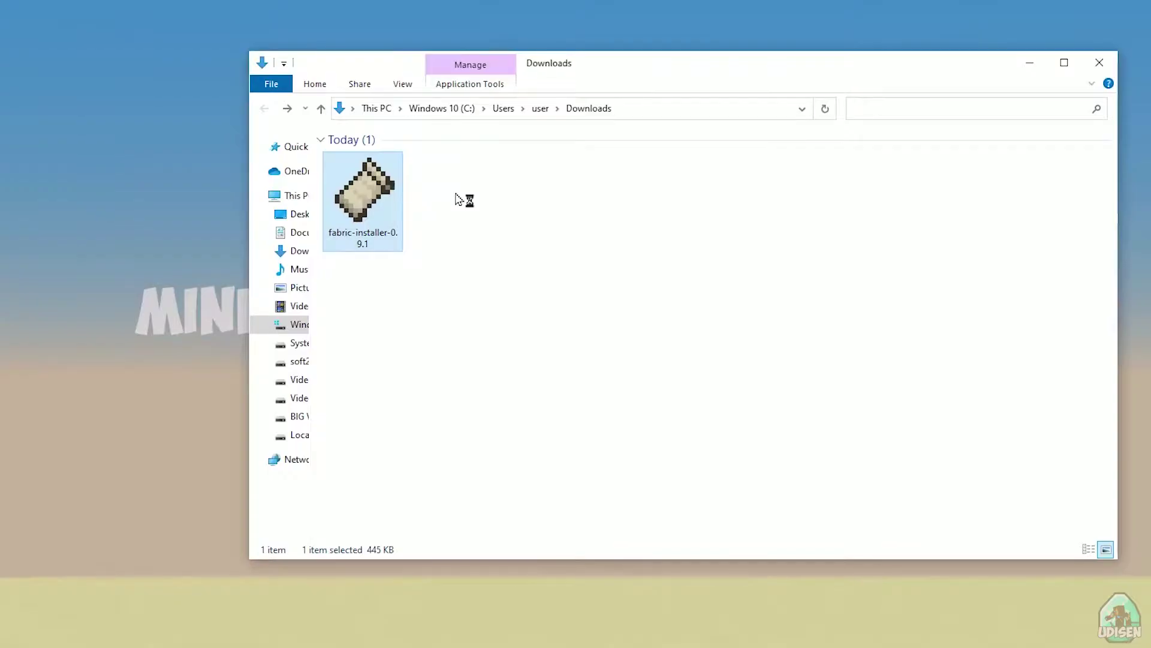
- Reposition the installer and keep Minecraft 1.18 with loader 0.12.8 on the Client tab
left_click_drag(584, 258, 622, 207)
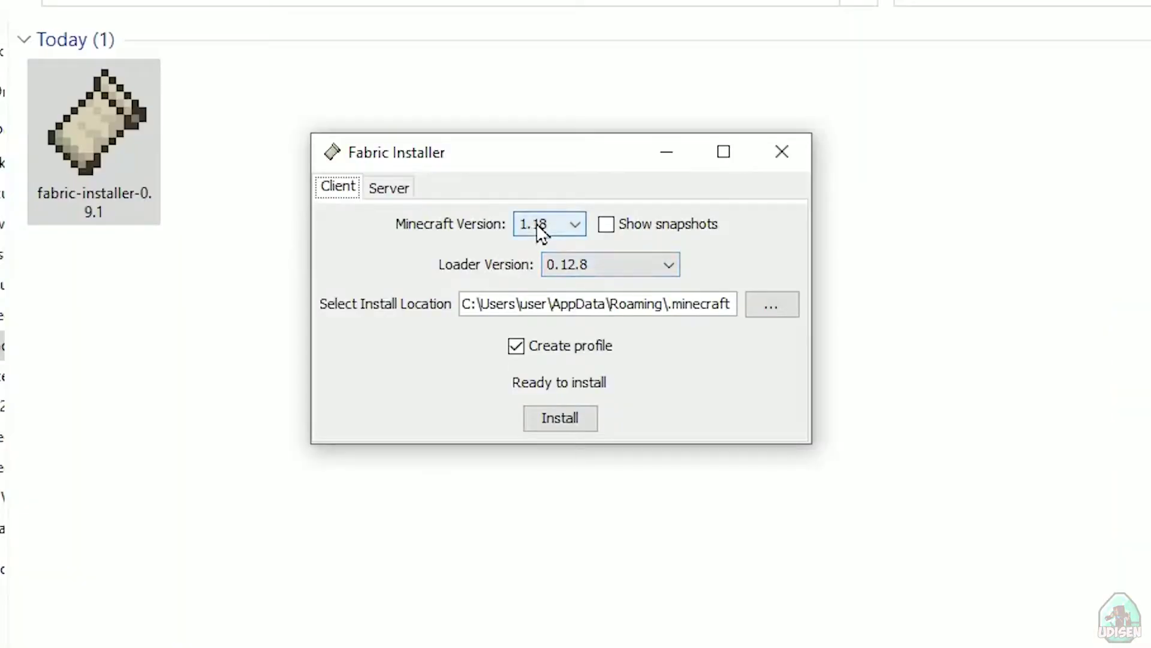
left_click(630, 251)
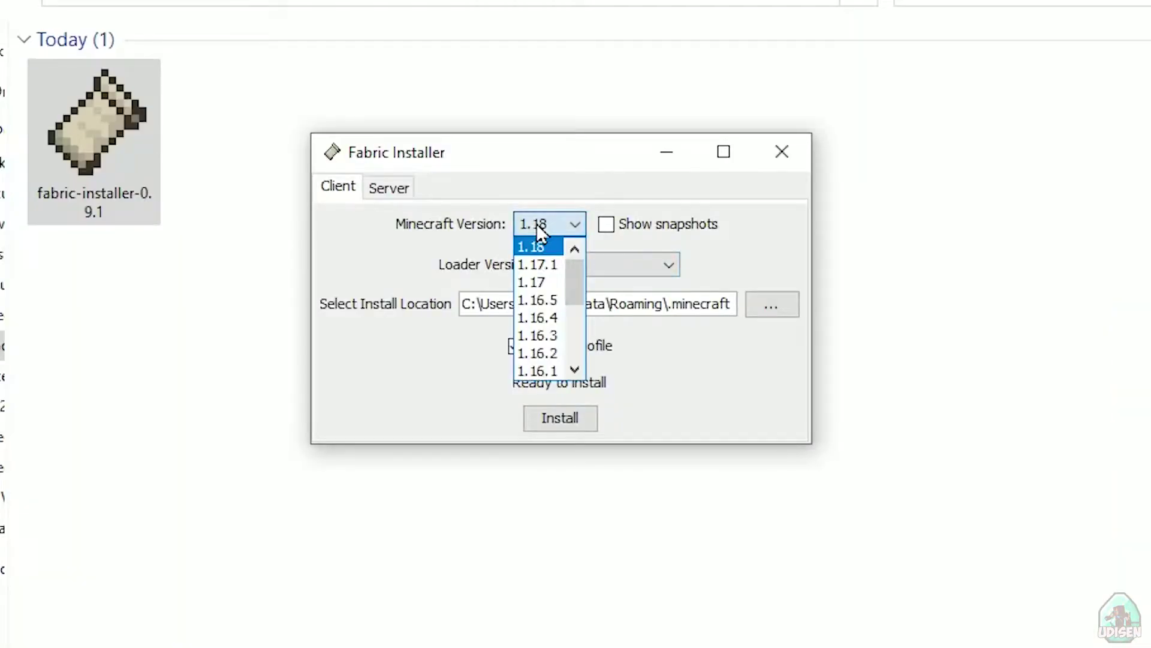
left_click(538, 225)
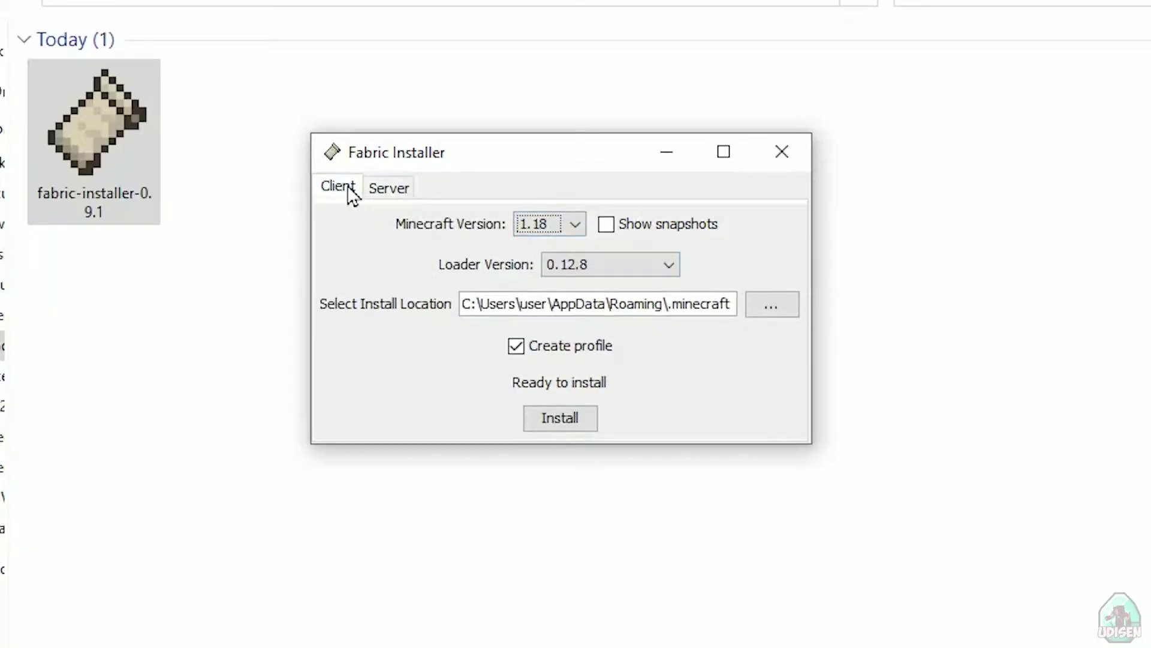
left_click(387, 195)
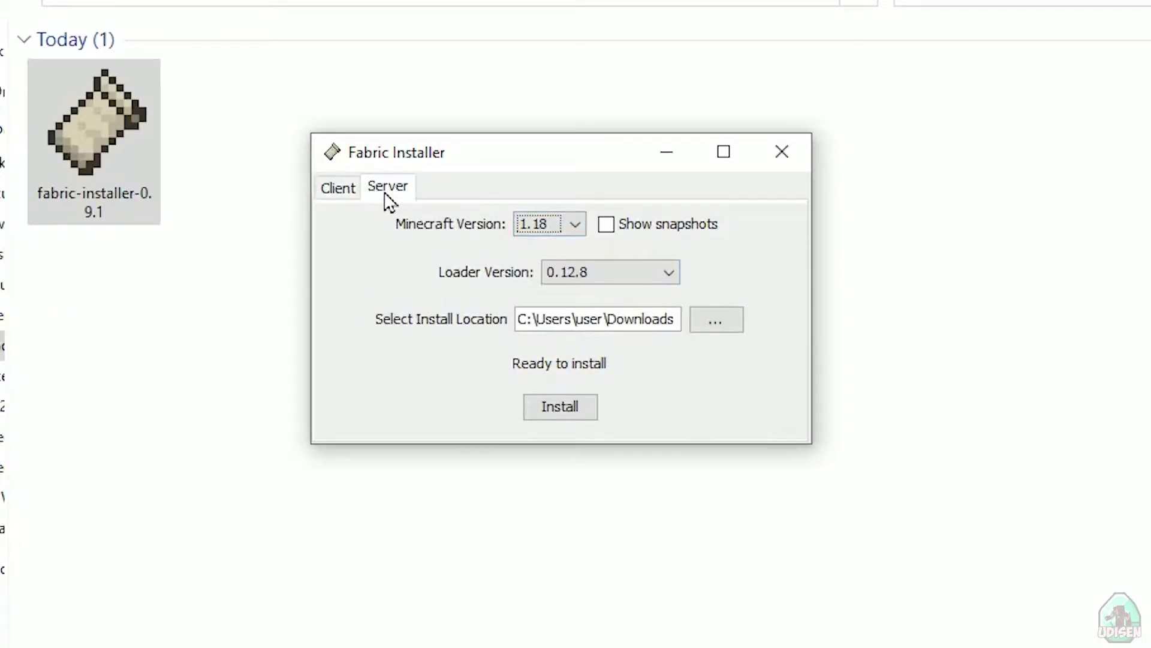
left_click(349, 191)
left_click(629, 264)
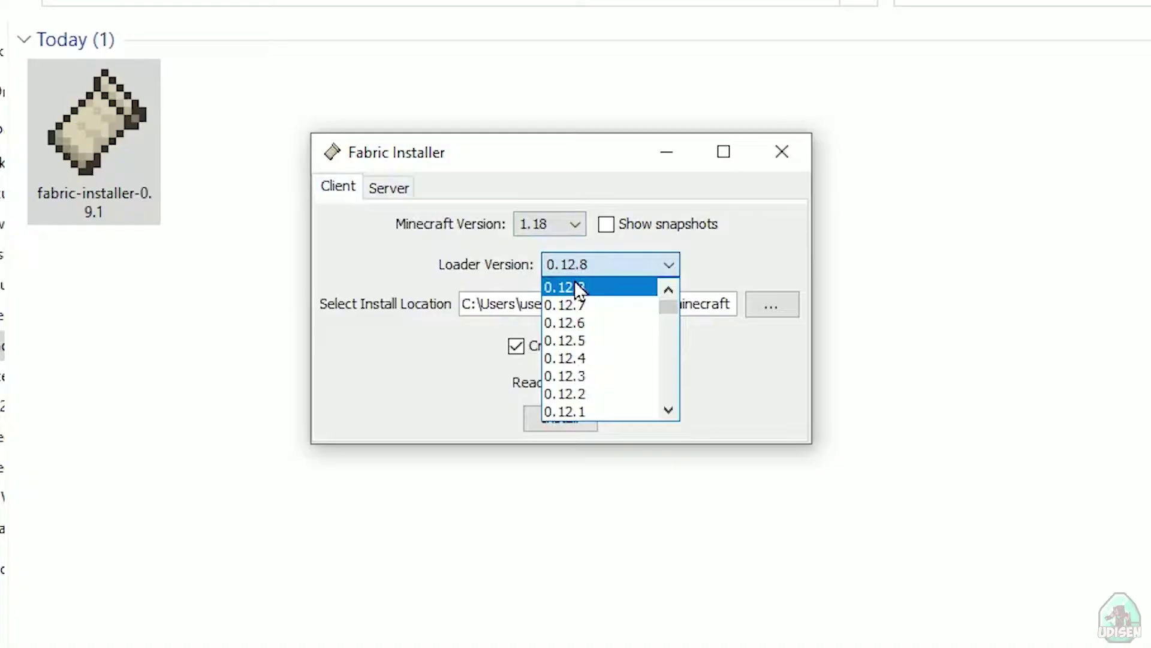
left_click(456, 255)
- Reconfirm Minecraft 1.18 and install the Fabric client with a launcher profile
left_click(548, 226)
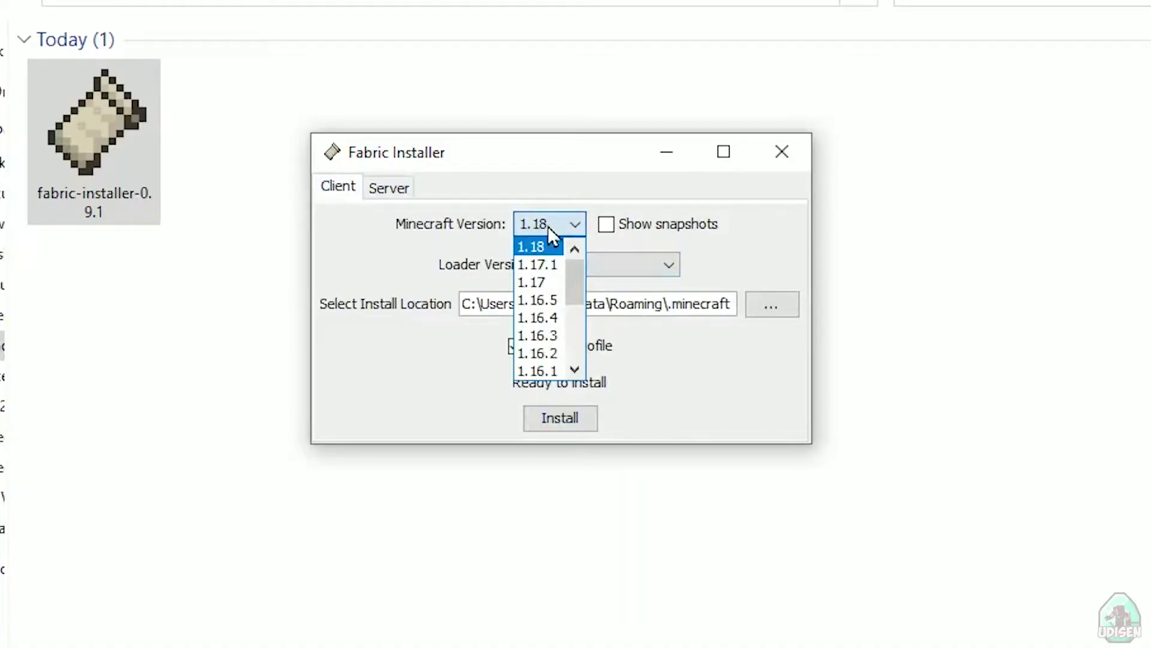
left_click(539, 247)
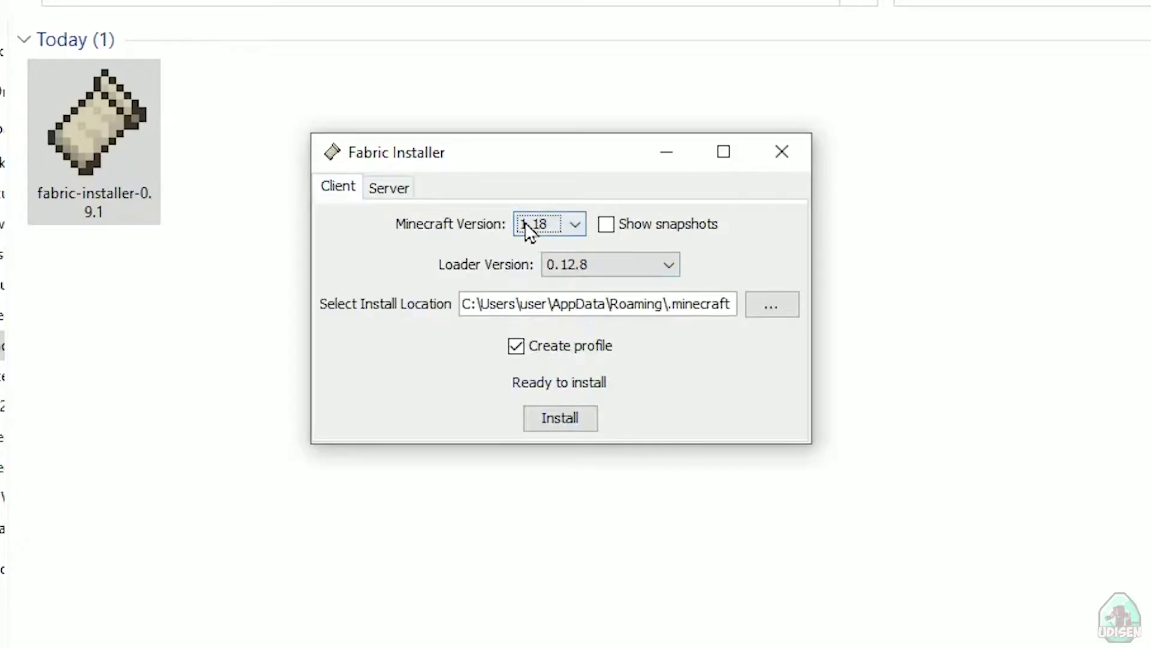
left_click(541, 225)
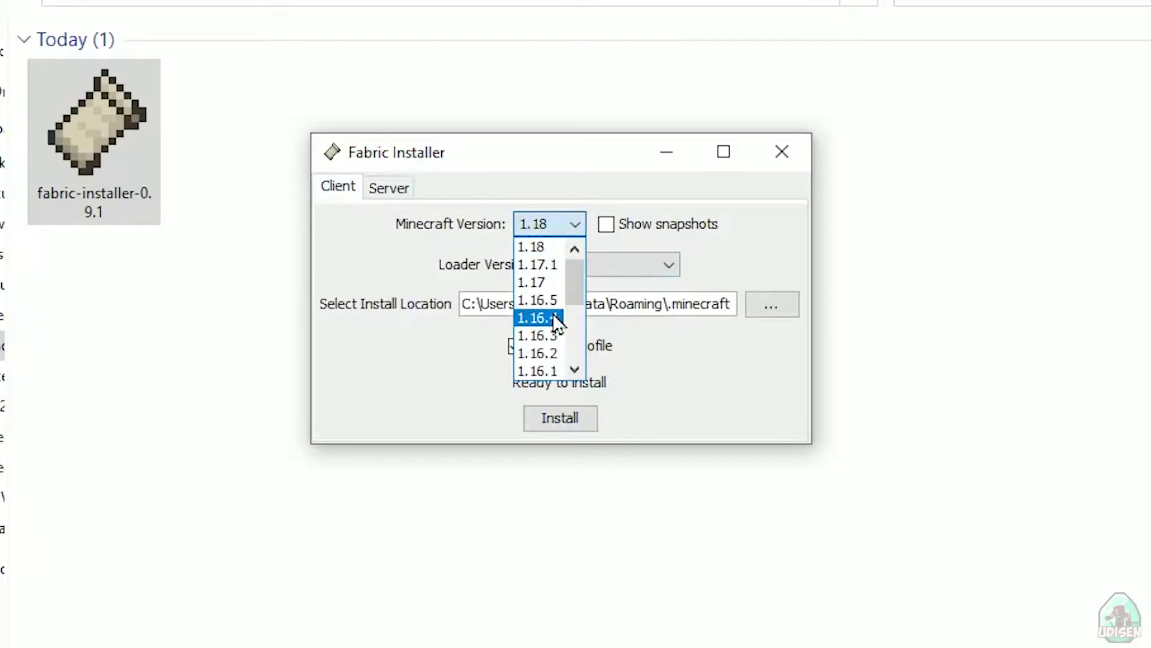
scroll(551, 314, "down", 3)
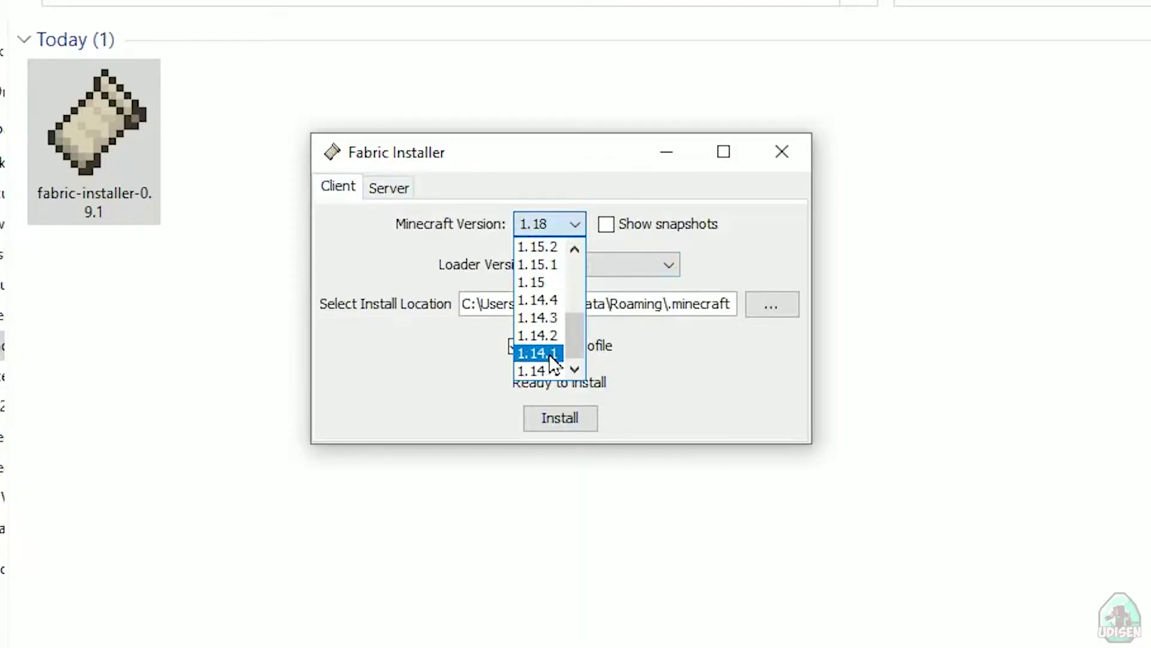
scroll(556, 267, "up", 3)
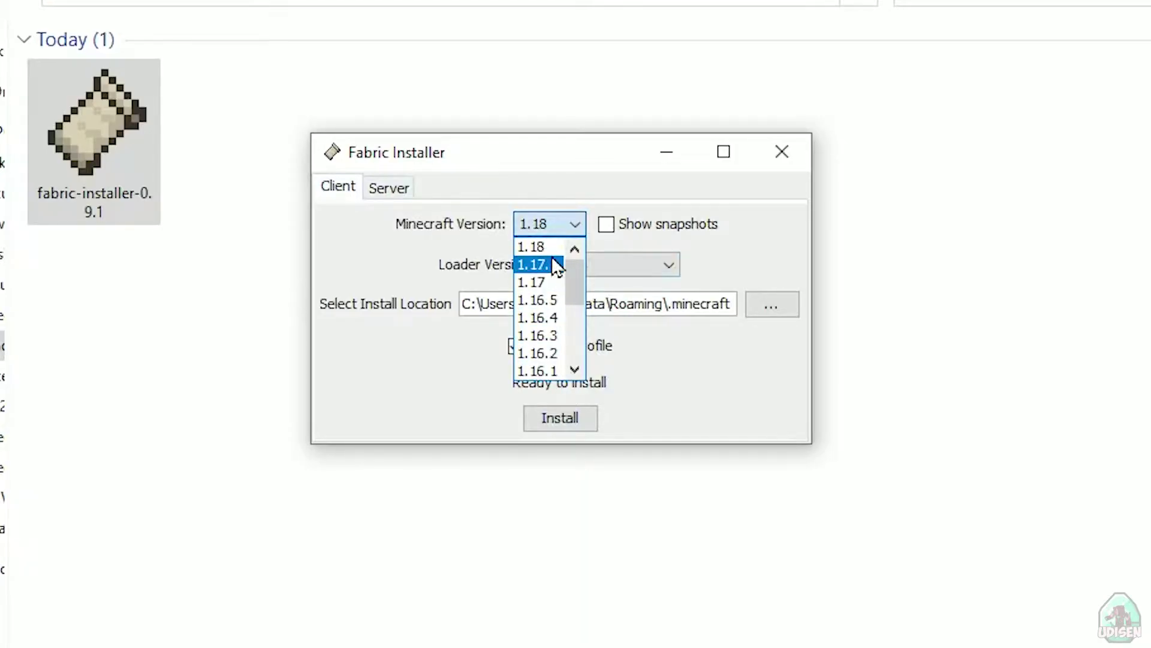
left_click(554, 253)
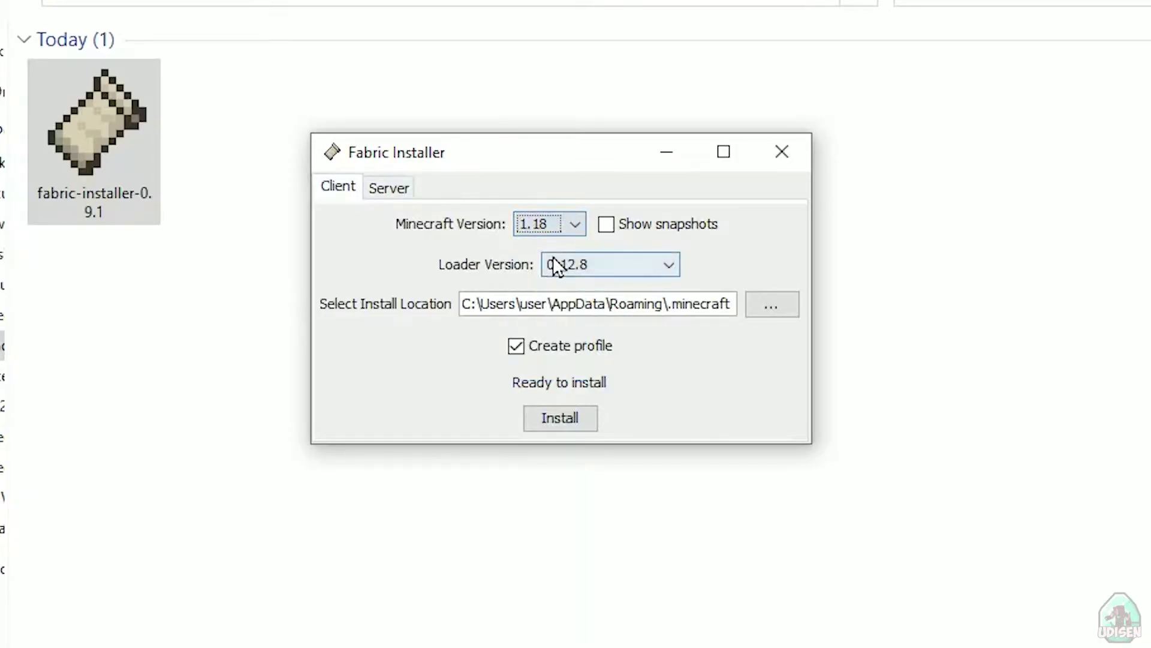
left_click(553, 423)
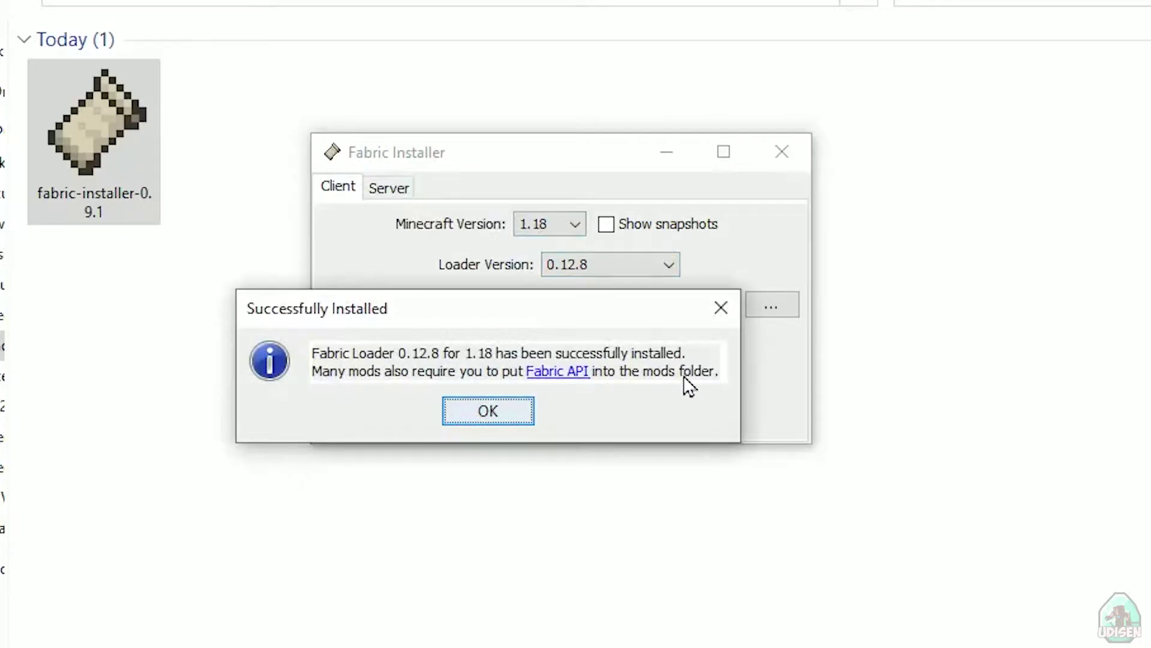
- Dismiss the success message, close the Fabric installer and view the launcher's Installations list
left_click(482, 410)
left_click(783, 155)
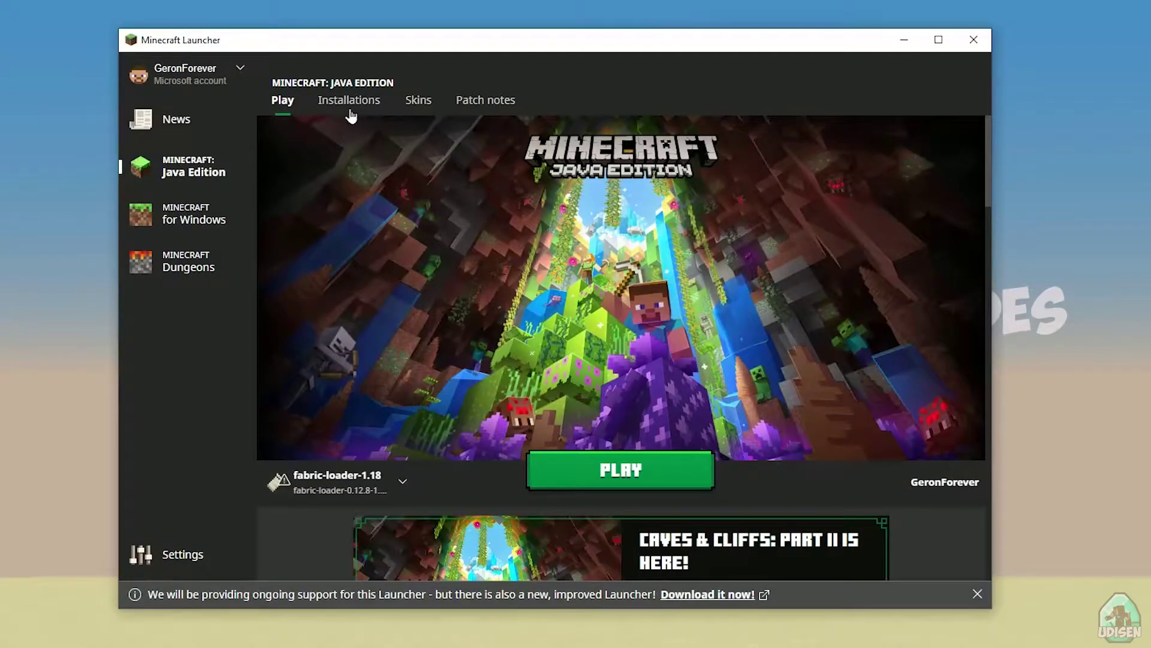
left_click(350, 111)
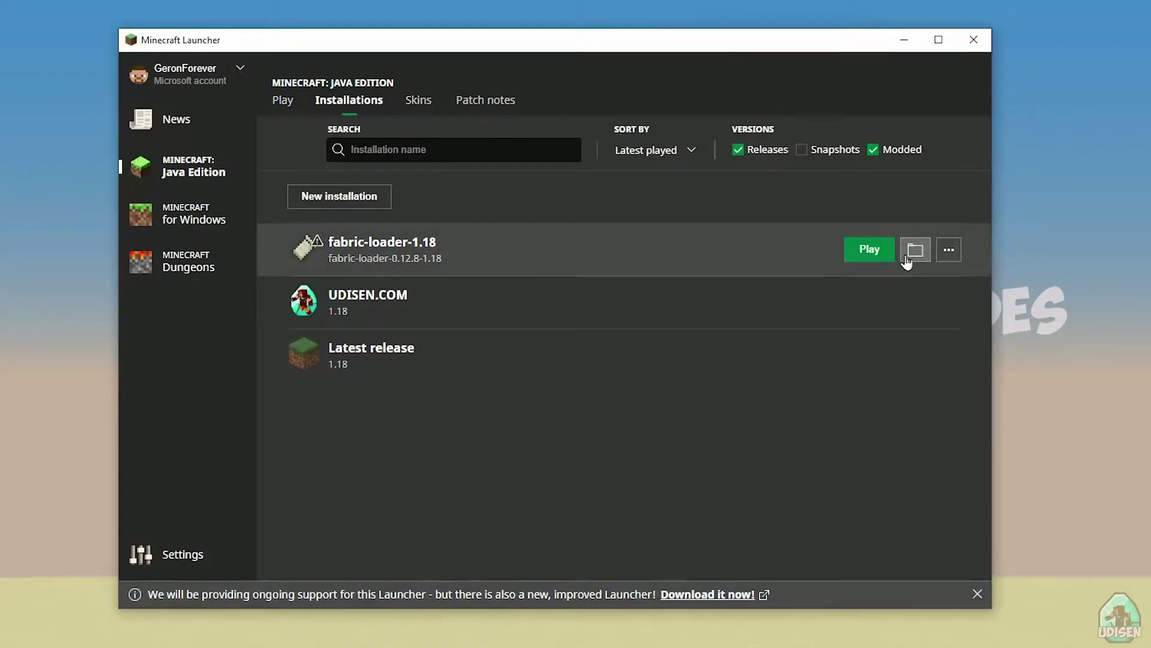
- Set fabric-loader-1.18's resolution to 1280 wide by 720 high and save it
left_click(630, 252)
left_click(539, 412)
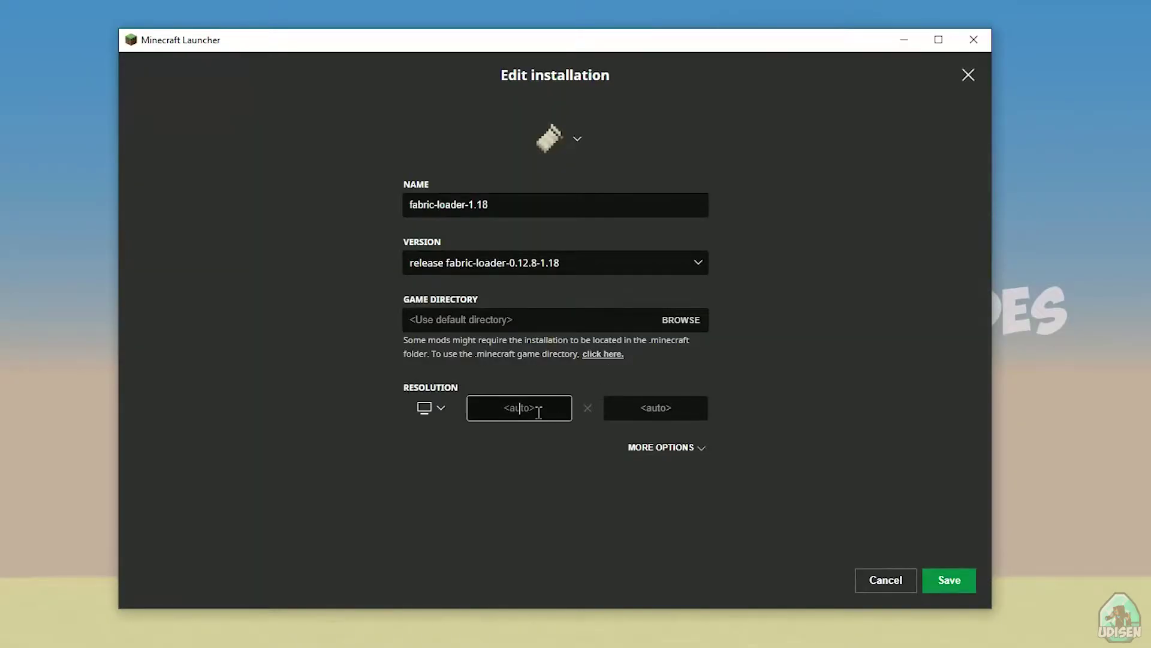
type("1280")
left_click(657, 408)
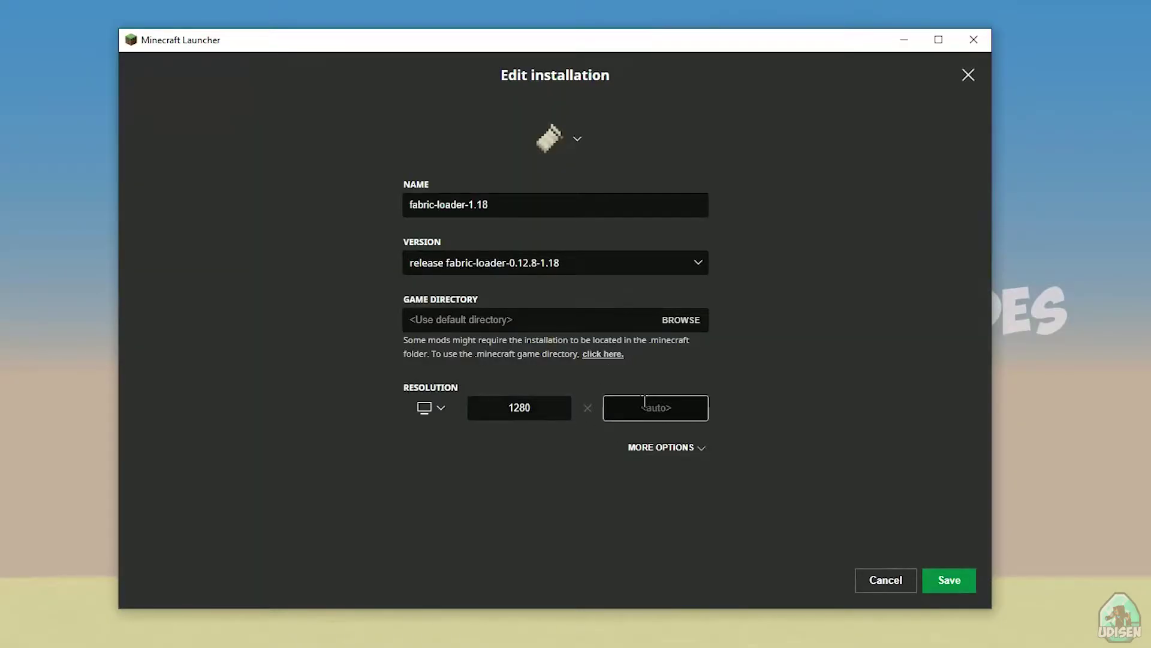
type("720")
left_click(950, 579)
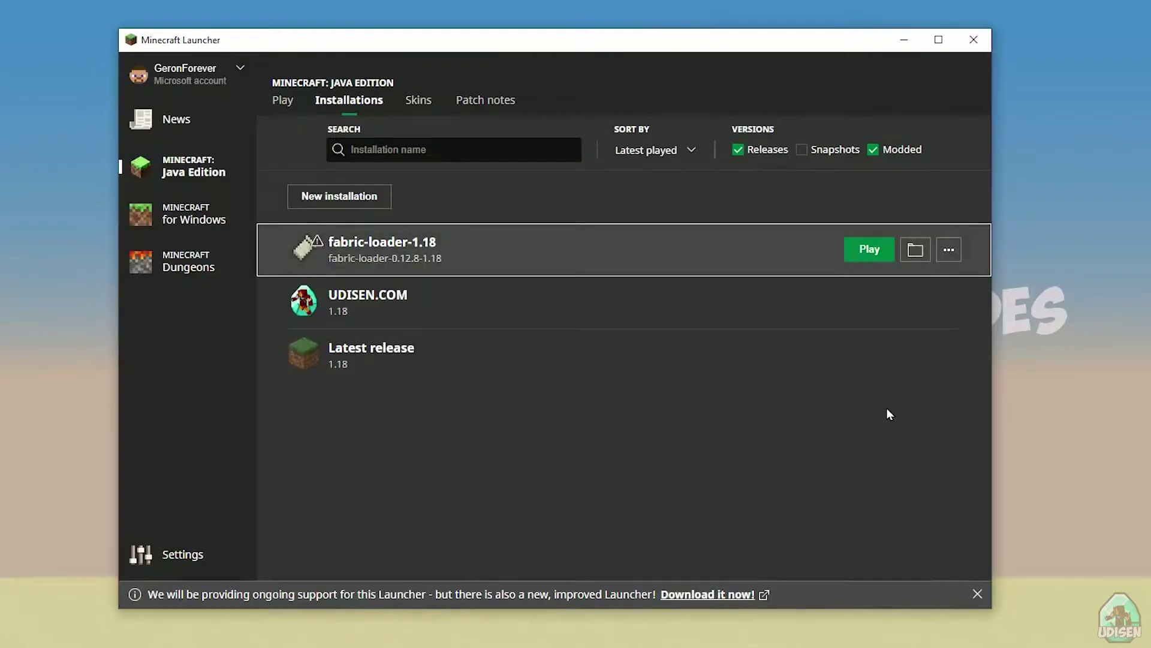
- Open the fabric-loader-1.18 installation's .minecraft game folder in File Explorer
left_click(915, 253)
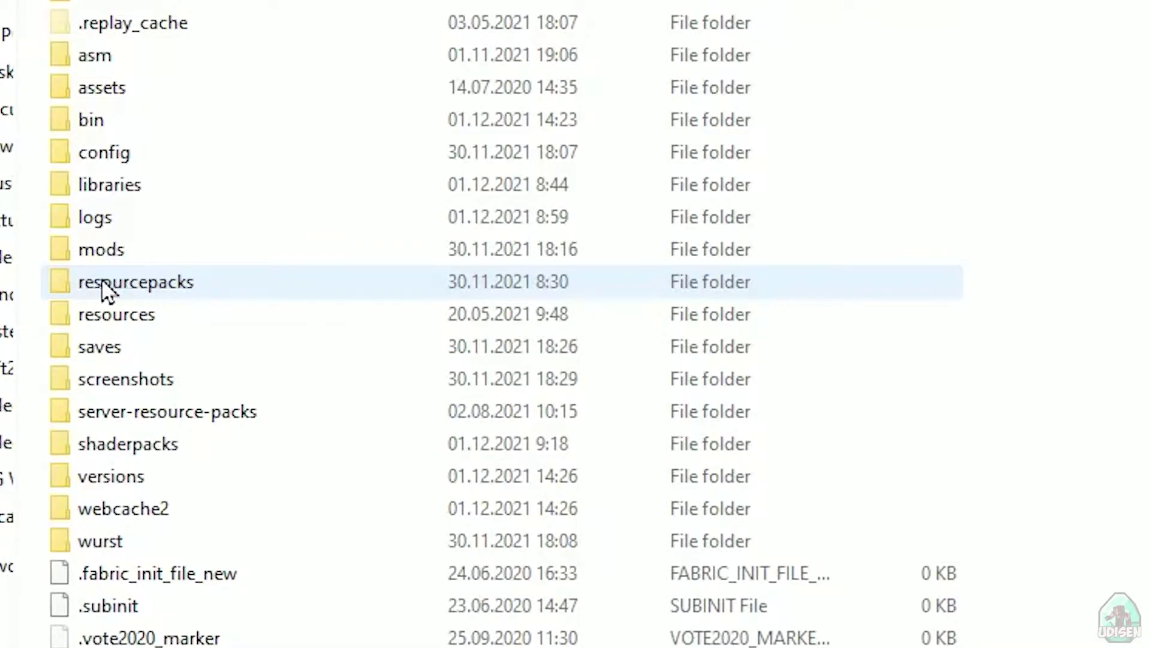
mouse_move(91, 289)
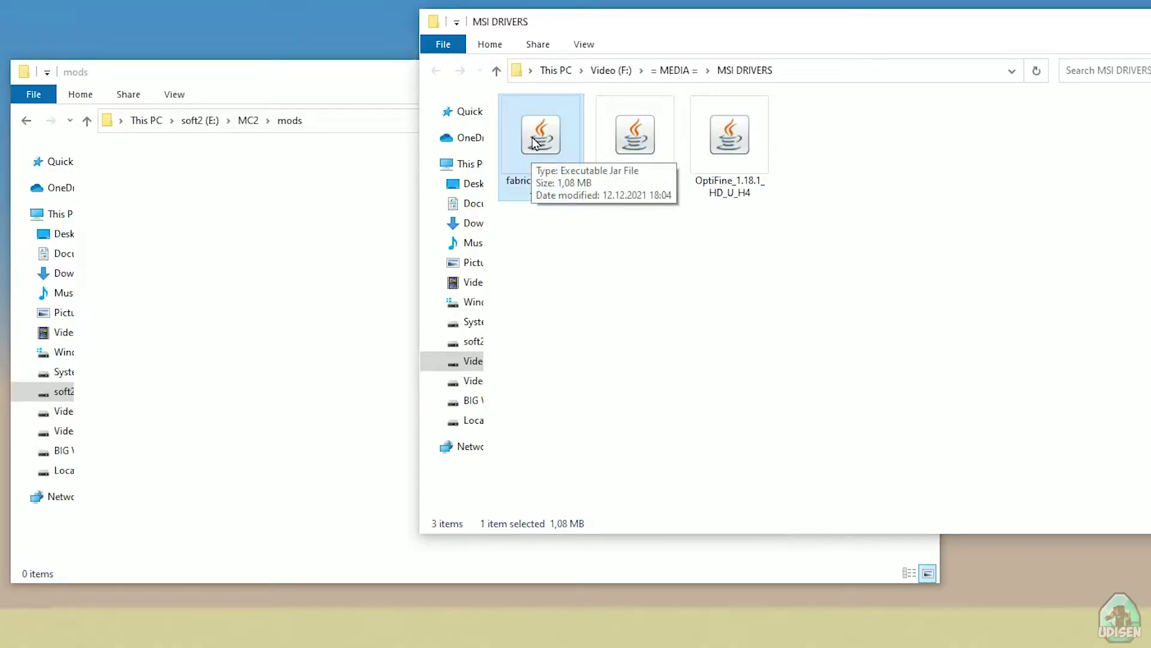
- Copy fabric-api-0.44.0+1.18, optifabric-1.12.9 and OptiFine_1.18.1_HD_U_H4 jars into mods
mouse_move(531, 137)
left_mouse_down()
mouse_move(303, 201)
mouse_move(312, 203)
left_mouse_up()
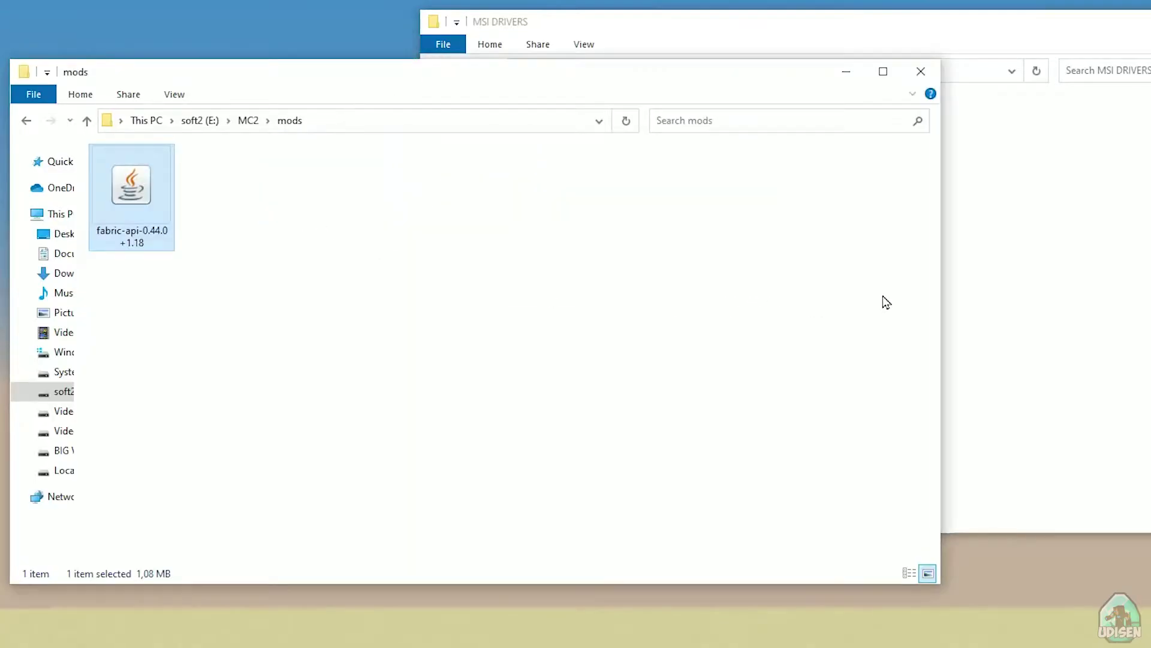
left_click(1034, 278)
left_click_drag(652, 149, 290, 232)
left_click(1020, 270)
left_click_drag(753, 144, 356, 241)
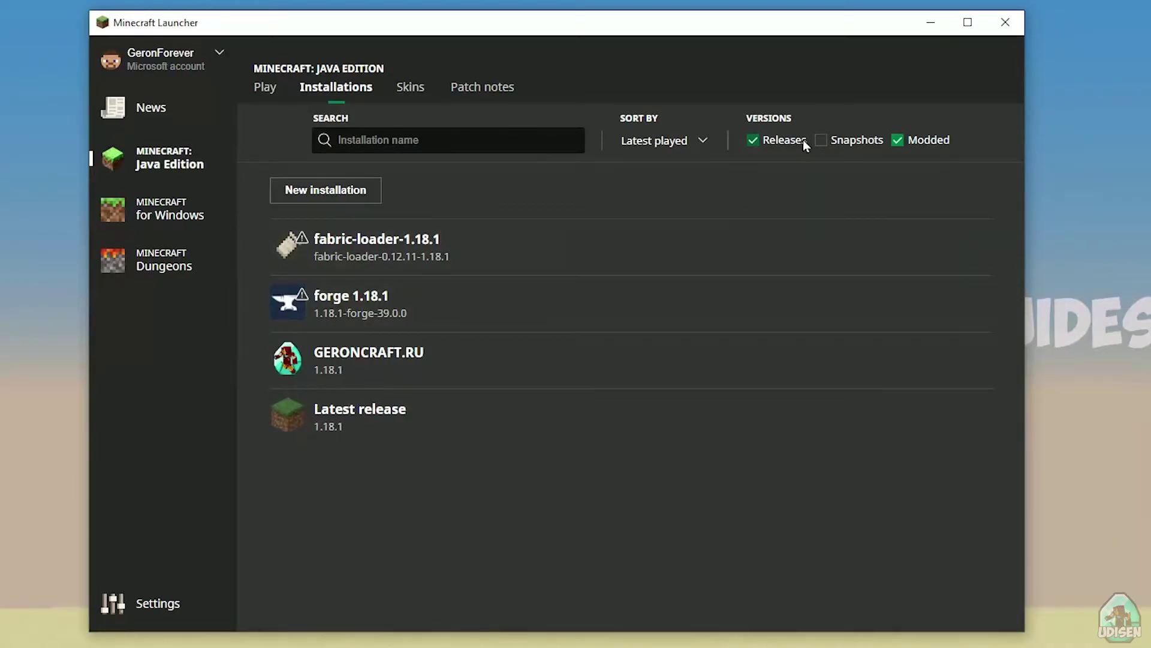
double_click(803, 141)
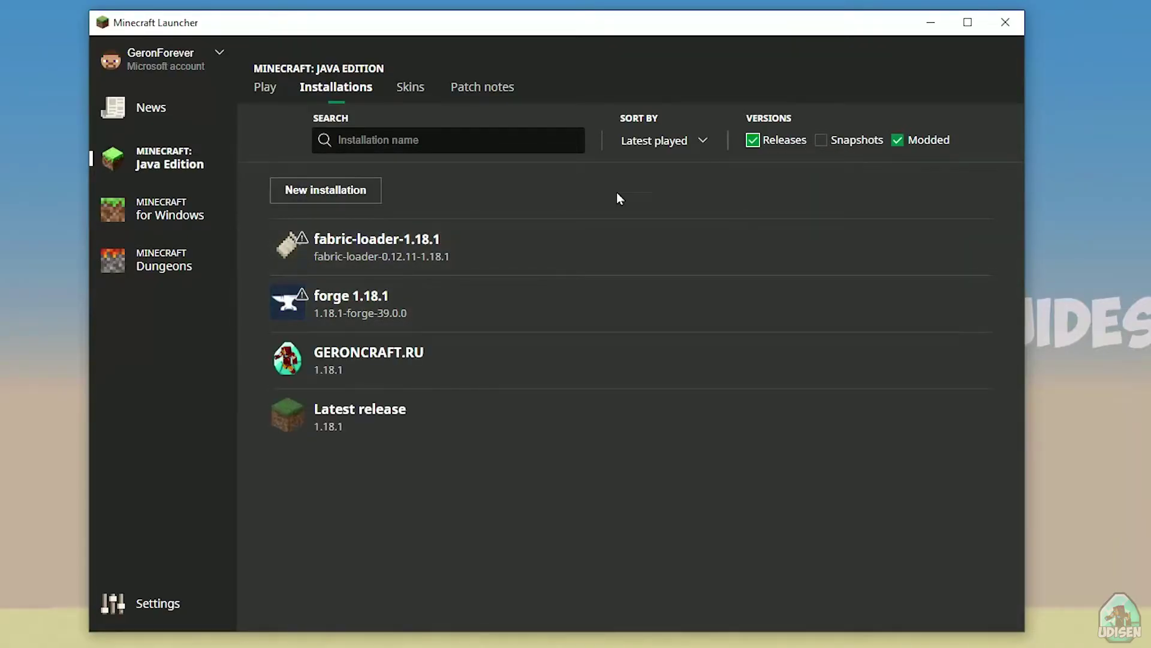
left_click(575, 264)
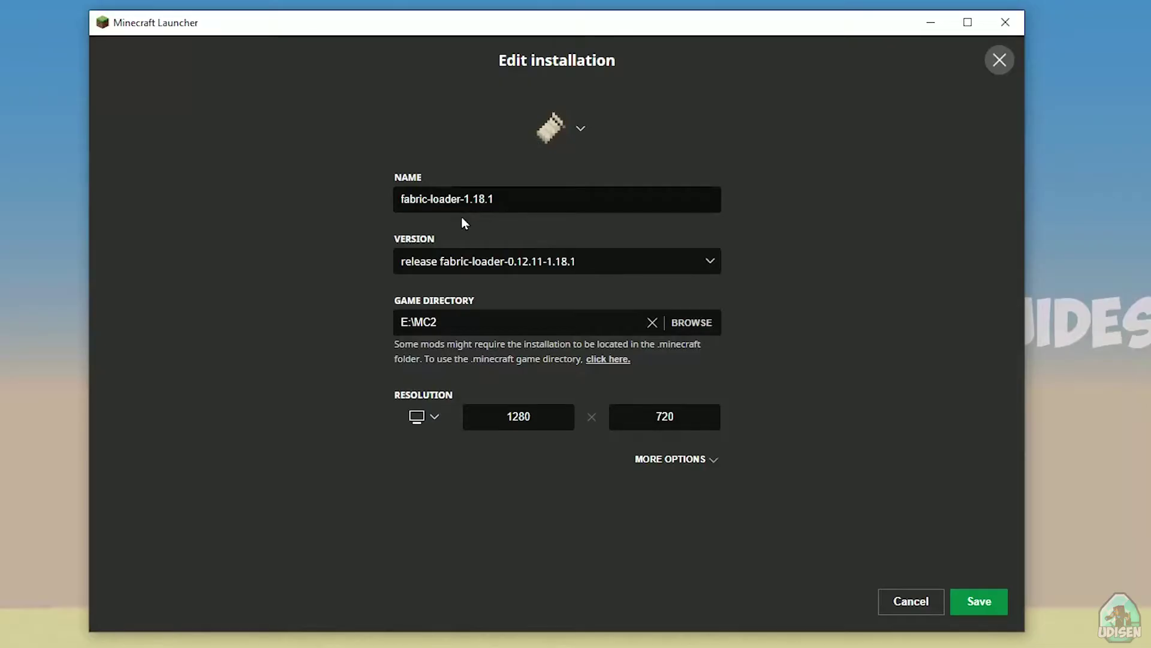
left_click(526, 199)
type("5")
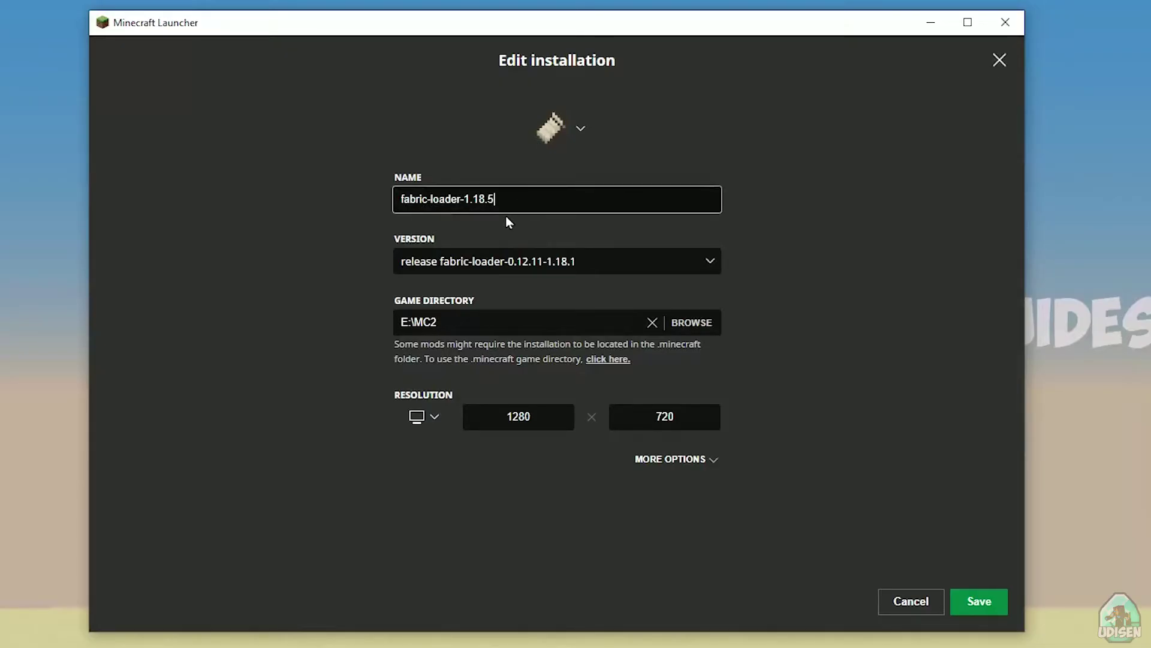
left_click(504, 219)
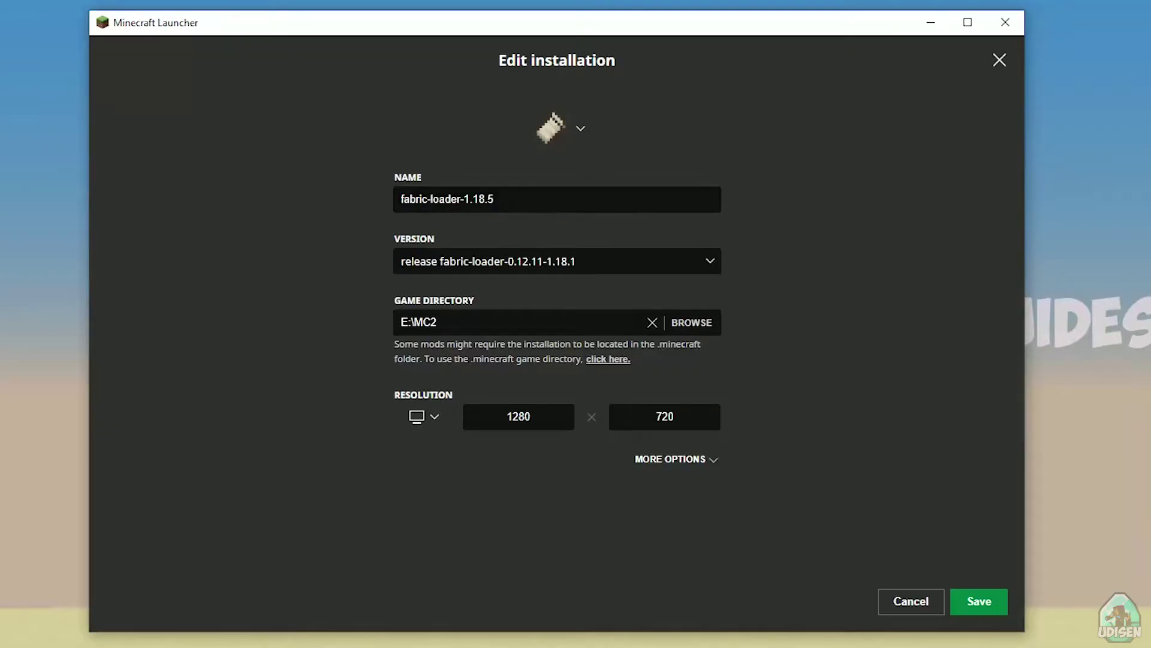
left_click(922, 606)
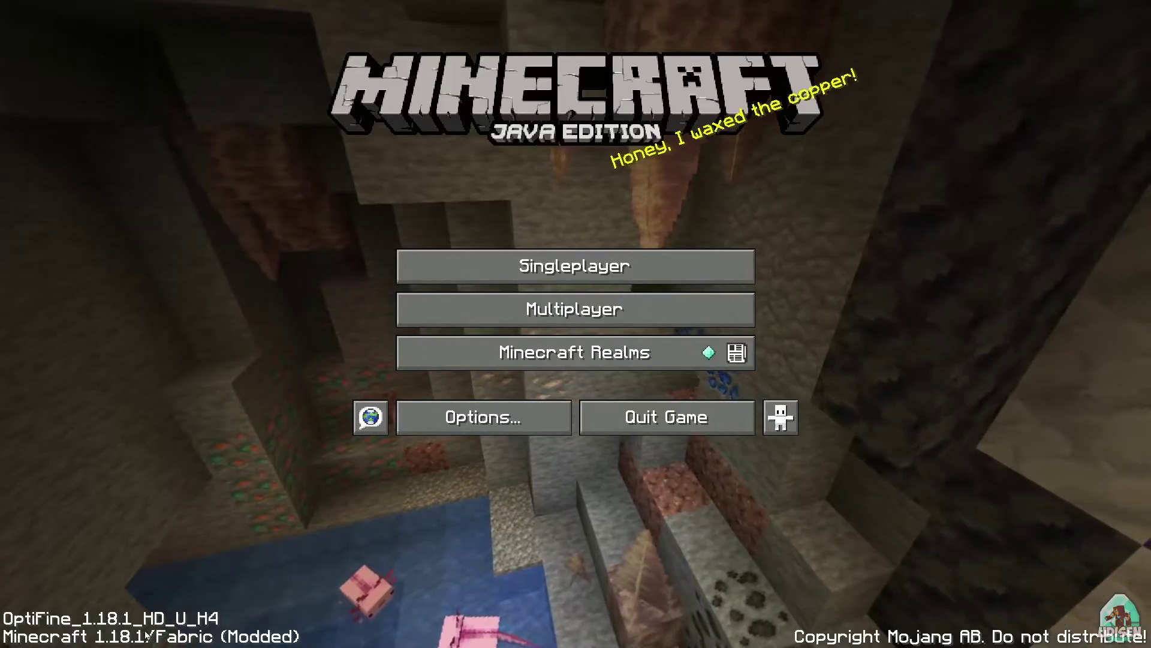
- Open Options from the modded Minecraft title screen
left_click(455, 418)
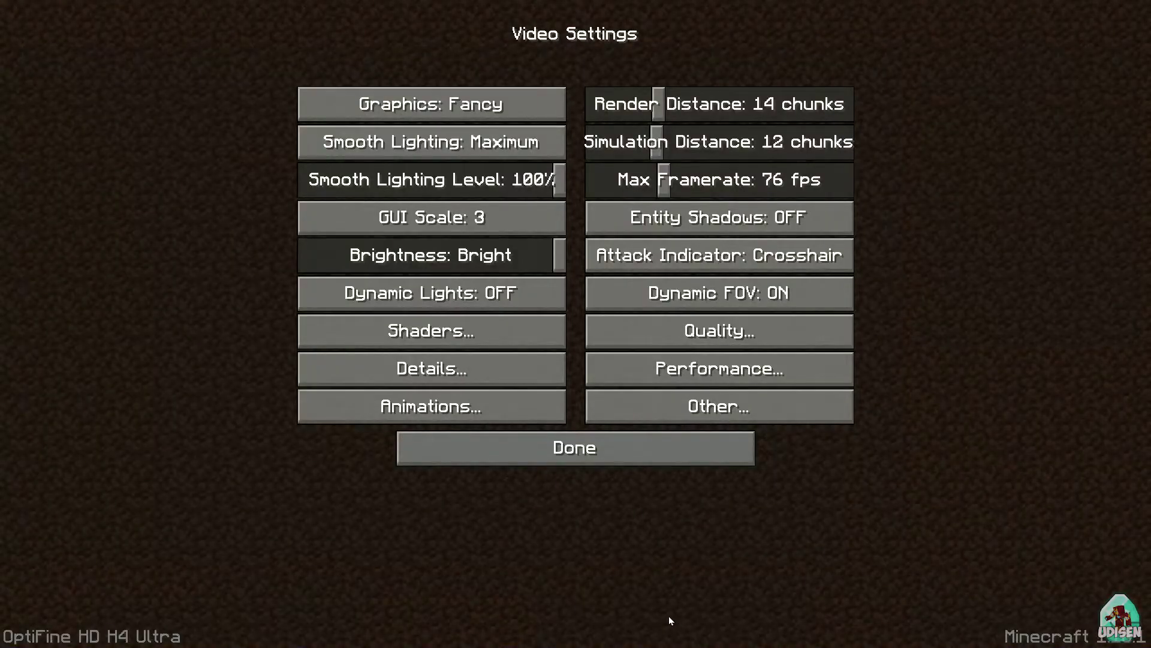
- Back out to the title screen and load the most recent New World from Singleplayer
left_click(626, 456)
left_click(610, 425)
left_click(580, 275)
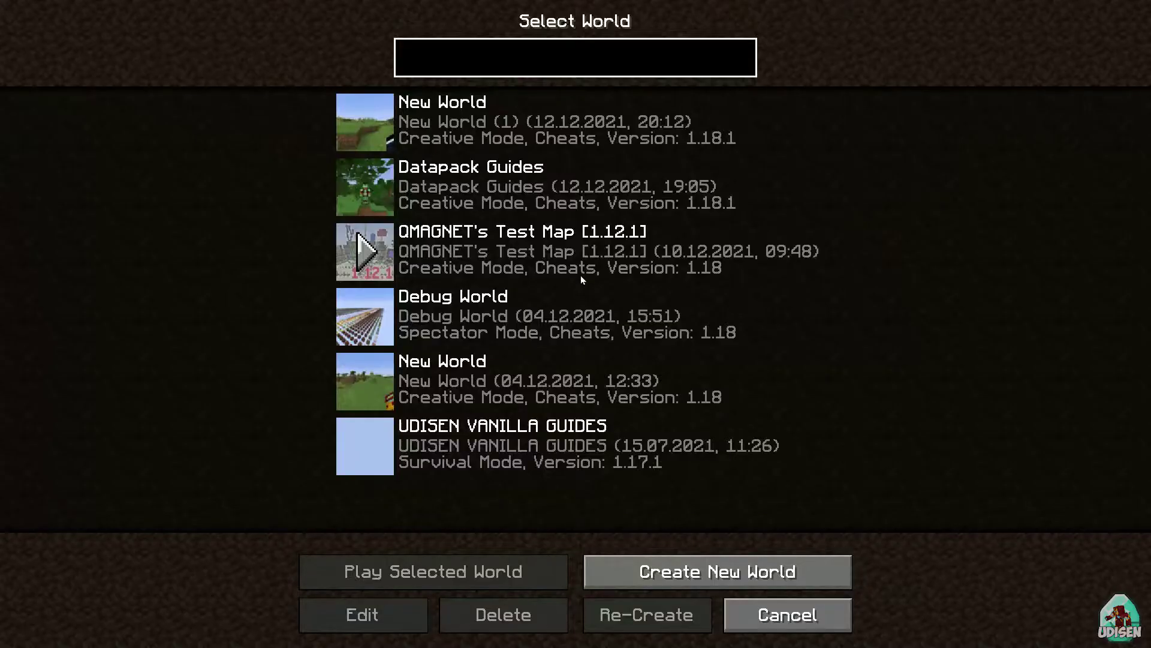
left_click(500, 143)
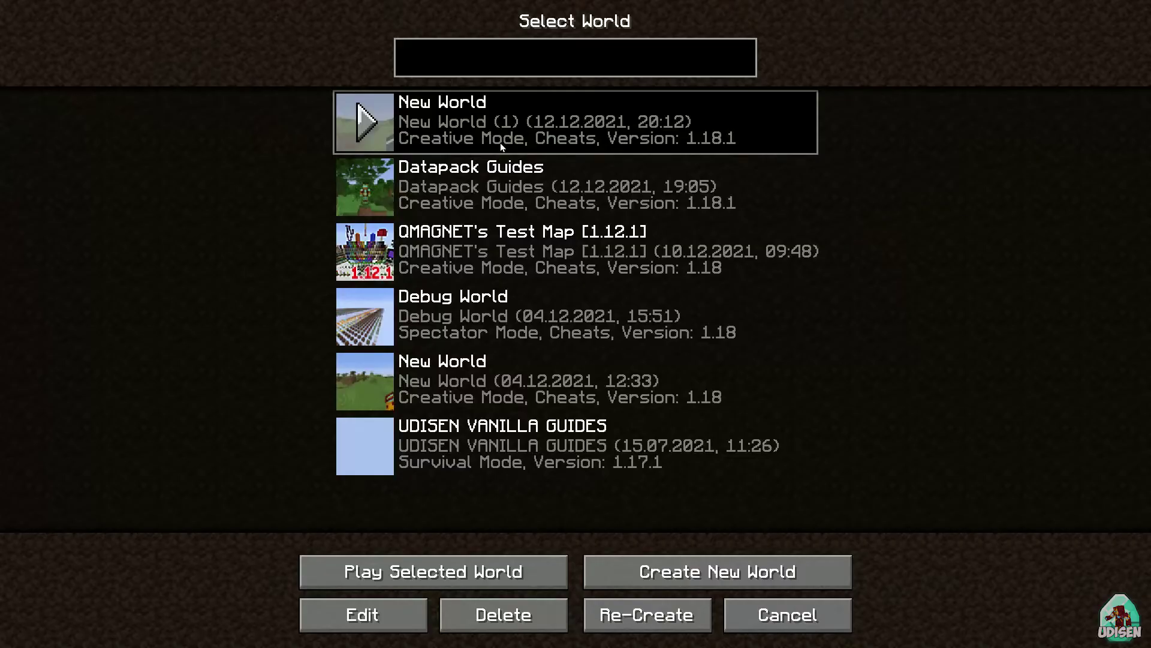
double_click(500, 143)
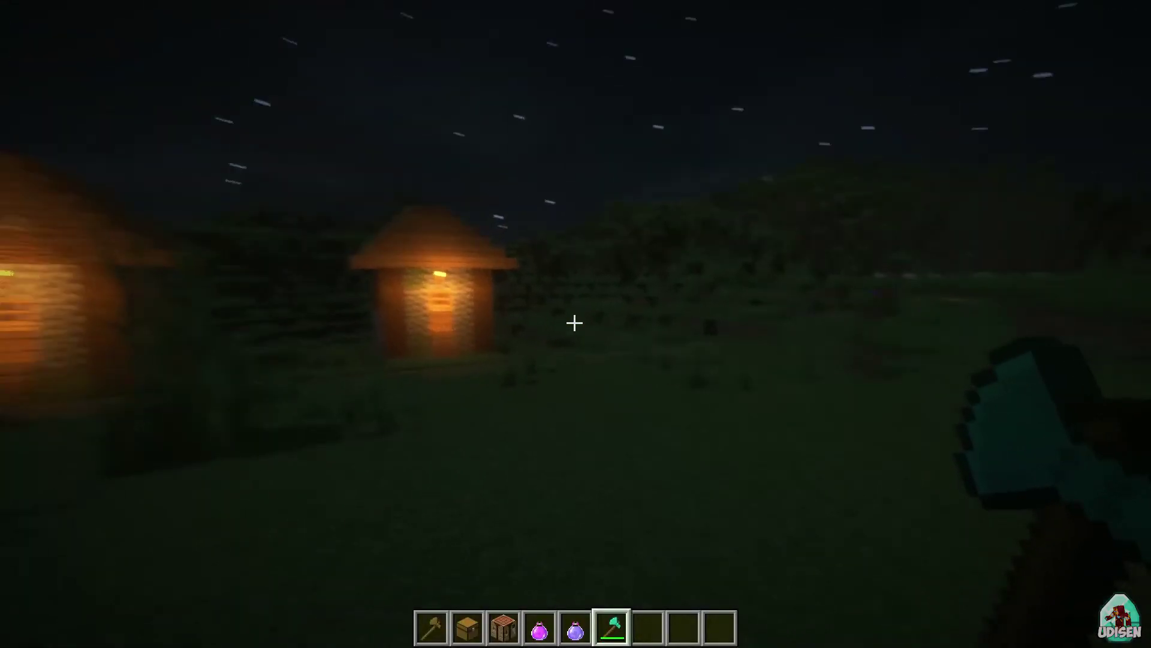
- Run the /time set day command to turn the night into daytime
type("/e")
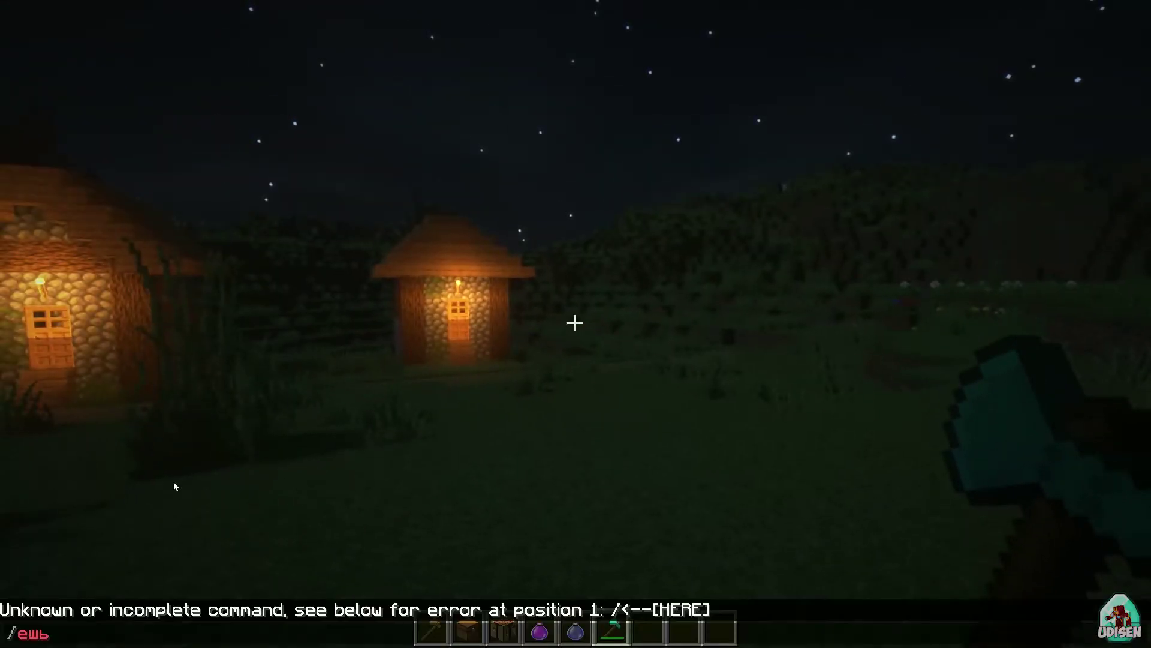
key("BackSpace")
key("BackSpace")
key("BackSpace")
type("time")
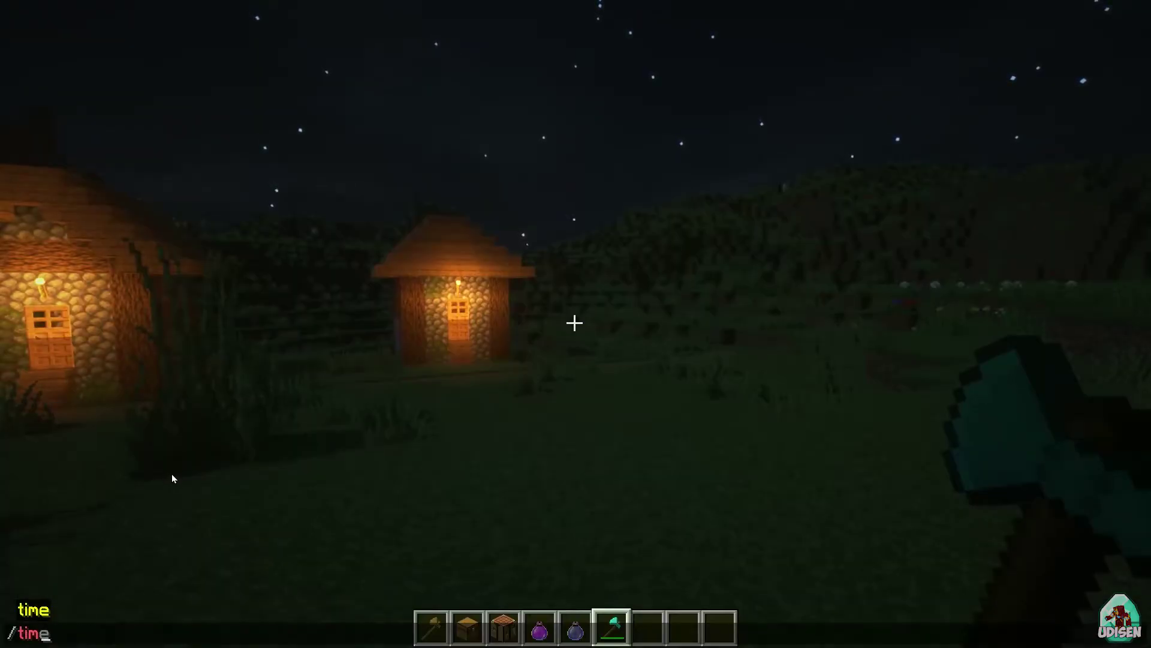
key("Tab")
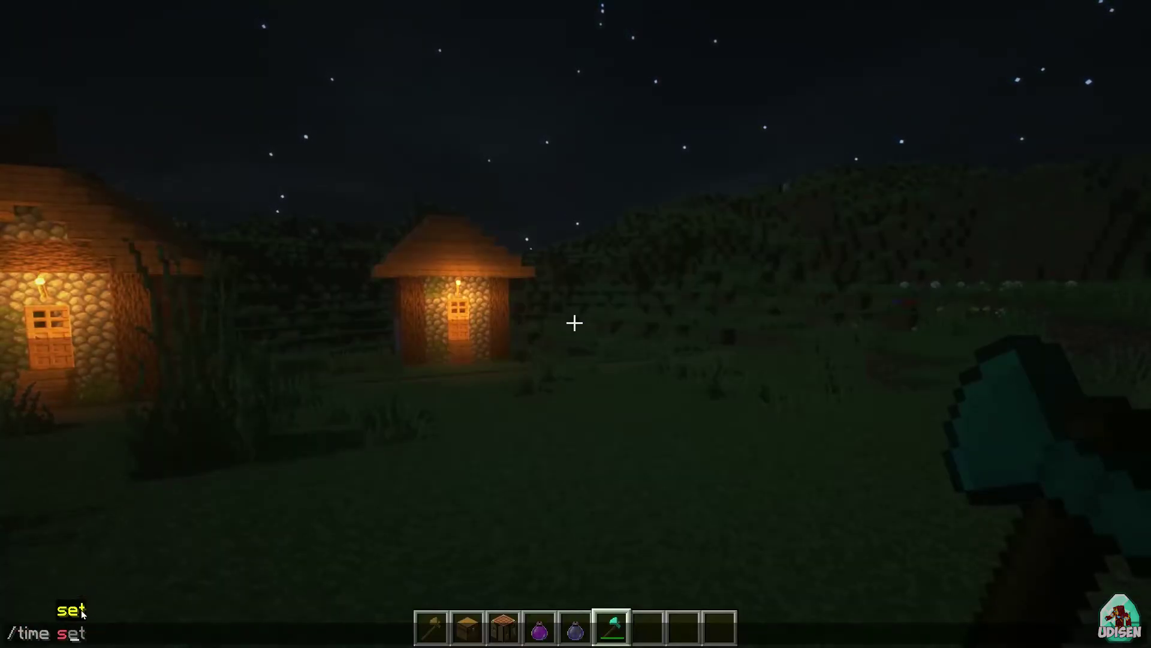
key("Return")
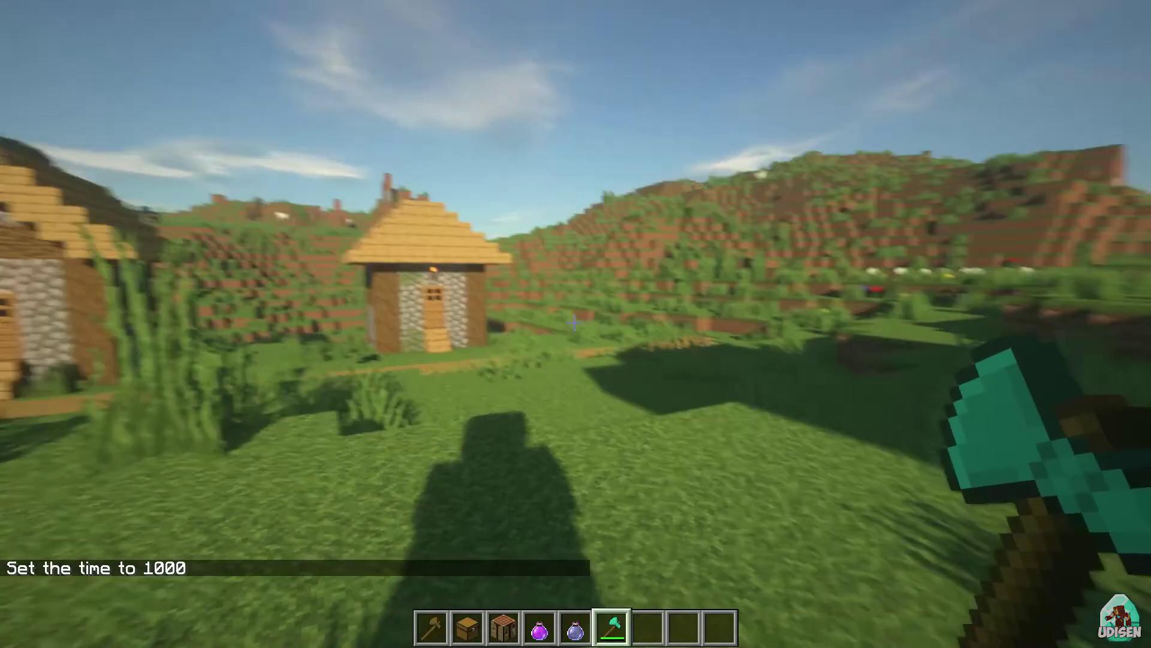
- Walk past the village house and through tall grass to the lakeside dirt bank
key("w")
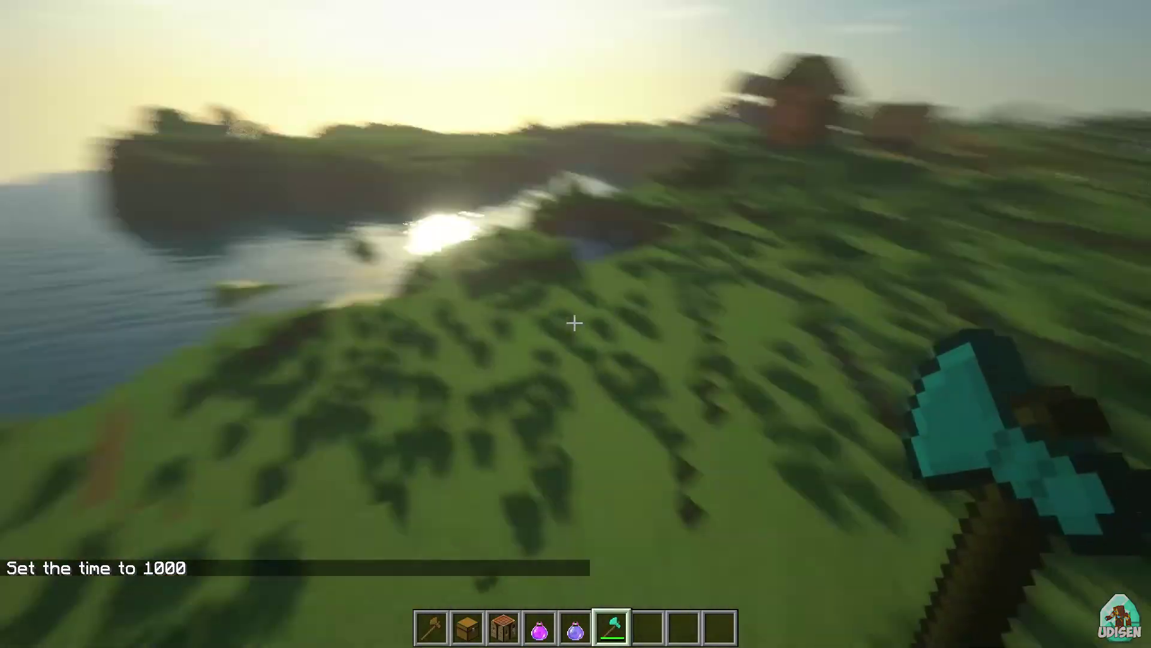
key("w")
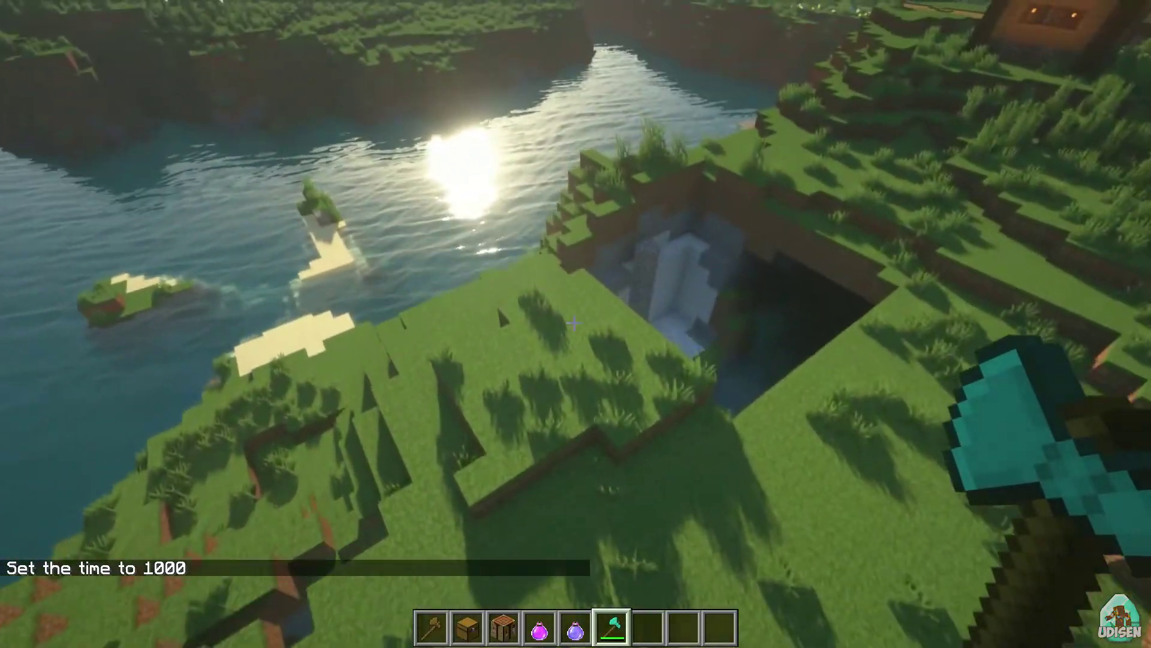
key("w")
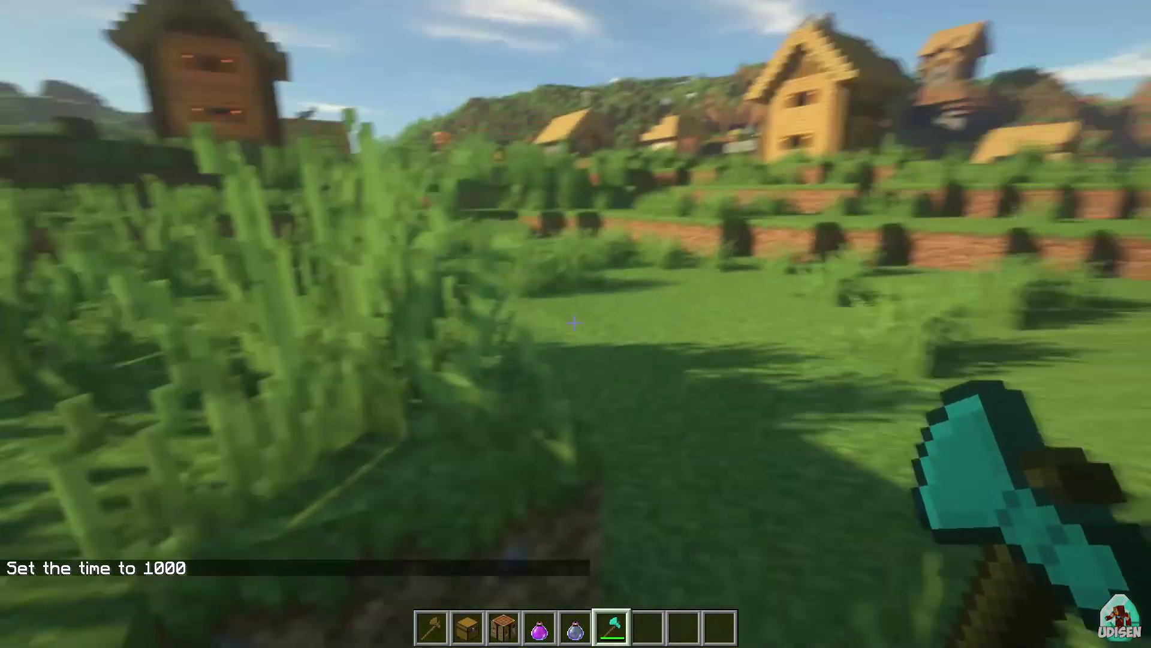
key("w")
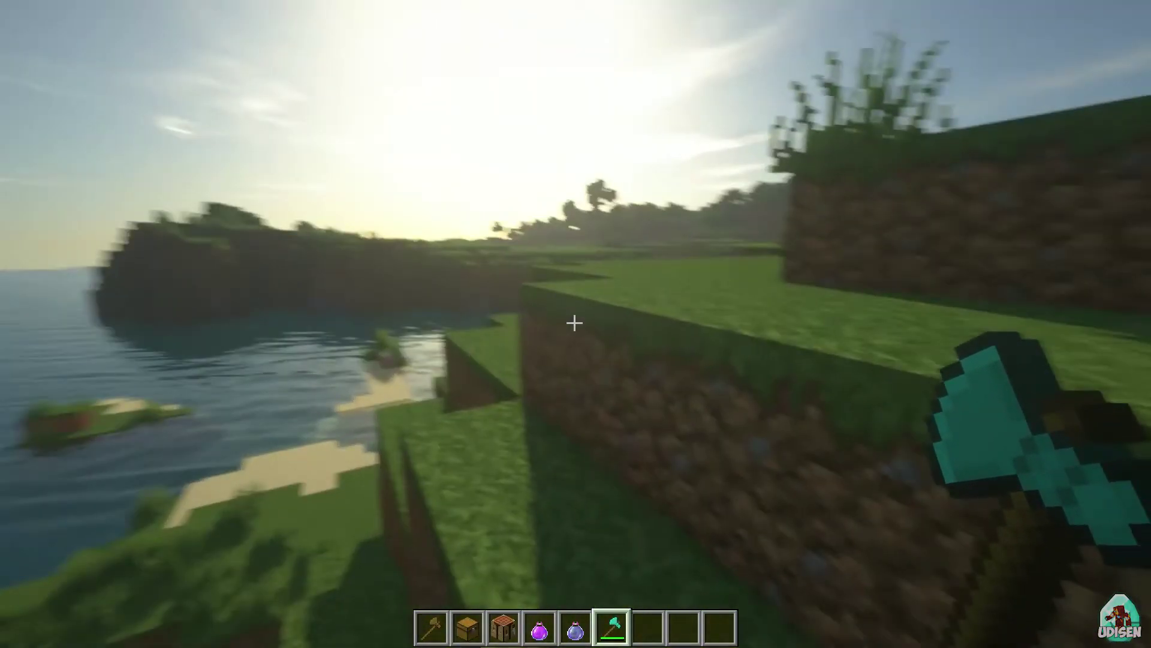
- Drop down toward the lake, then set Video Settings render distance to 9 chunks
key("w")
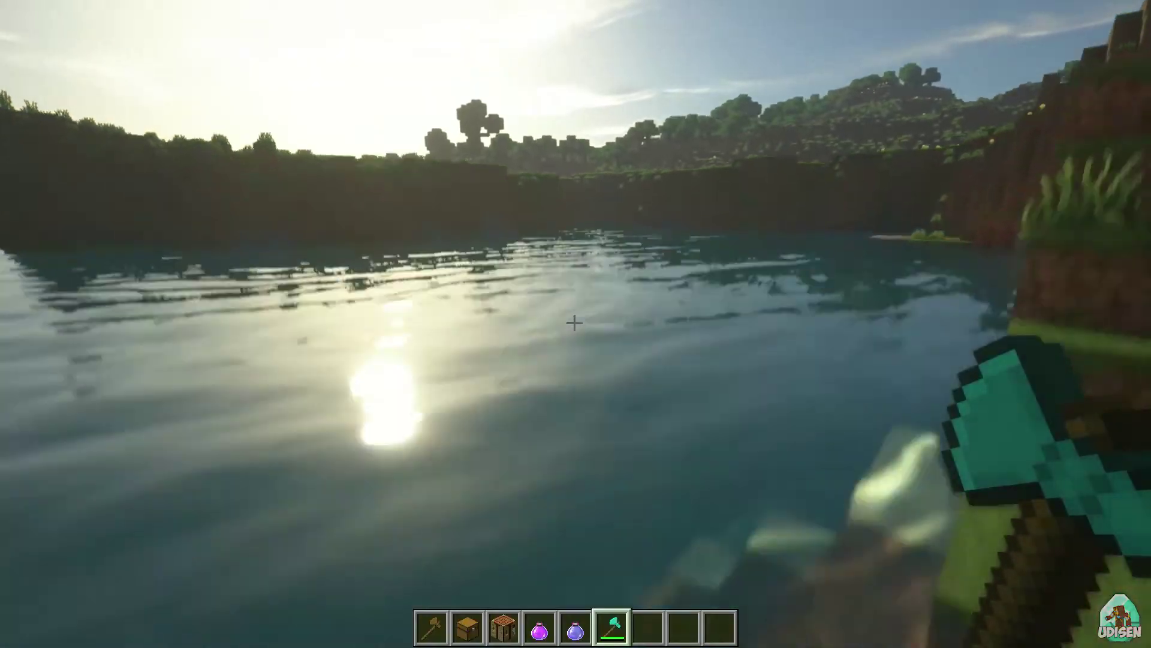
key("Escape")
left_click(467, 326)
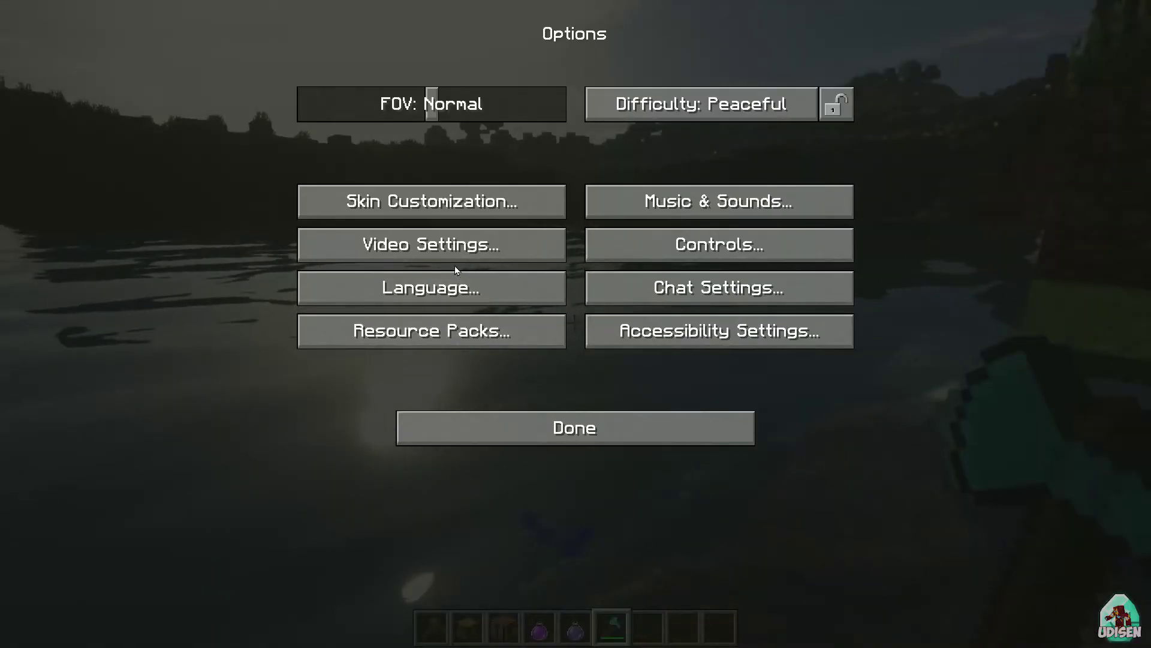
left_click(455, 250)
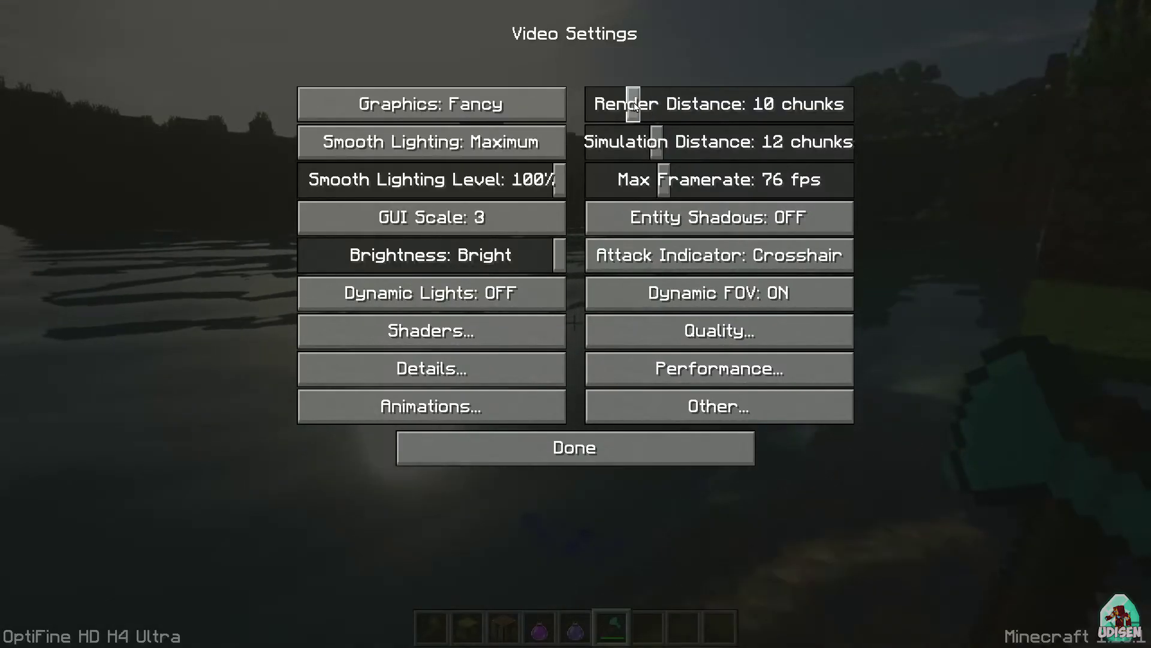
left_click_drag(634, 105, 630, 106)
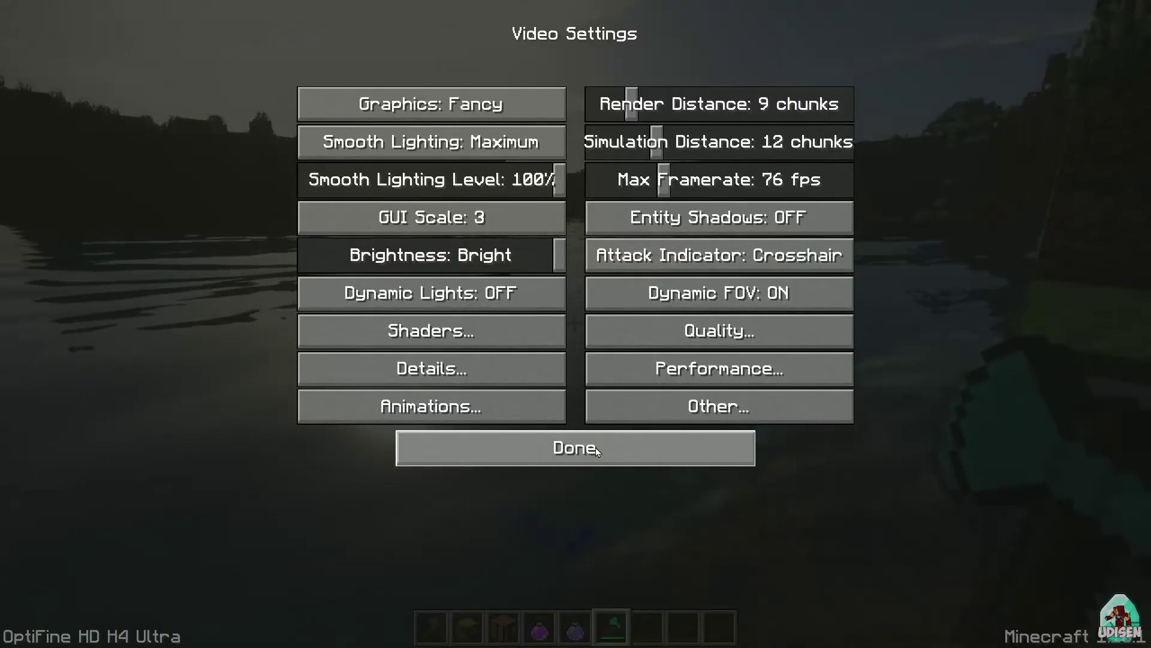
left_click(595, 447)
left_click(597, 428)
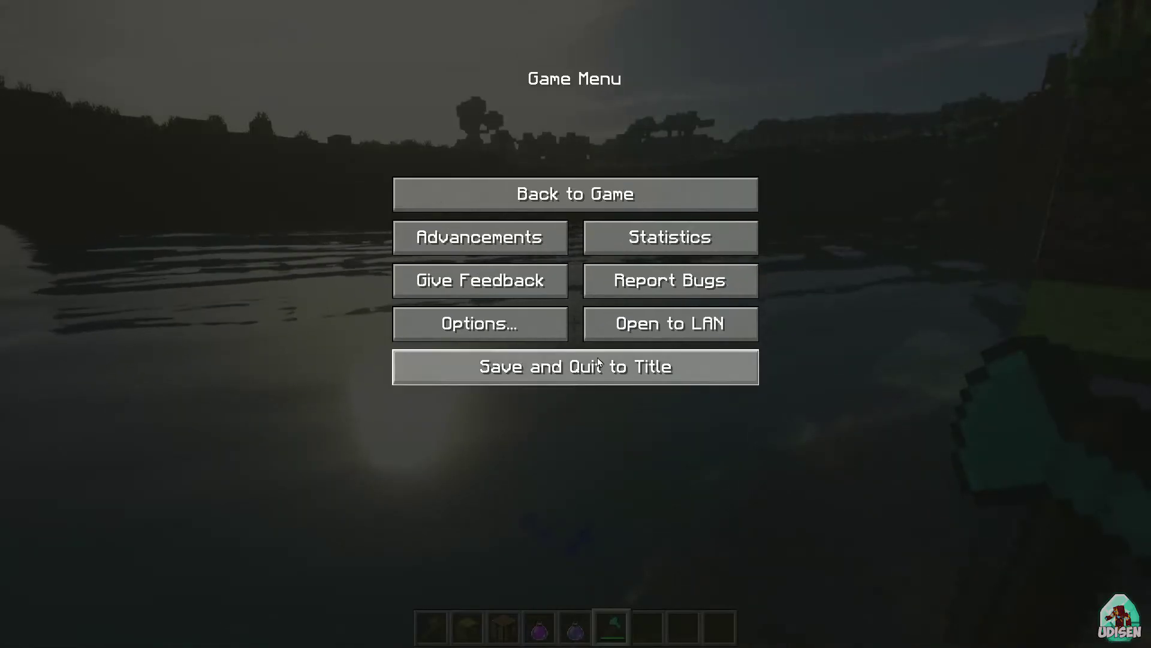
- Resume the game and check the F3 debug screen shows SEUS-Renewed-v1.0.1 loaded
left_click(605, 193)
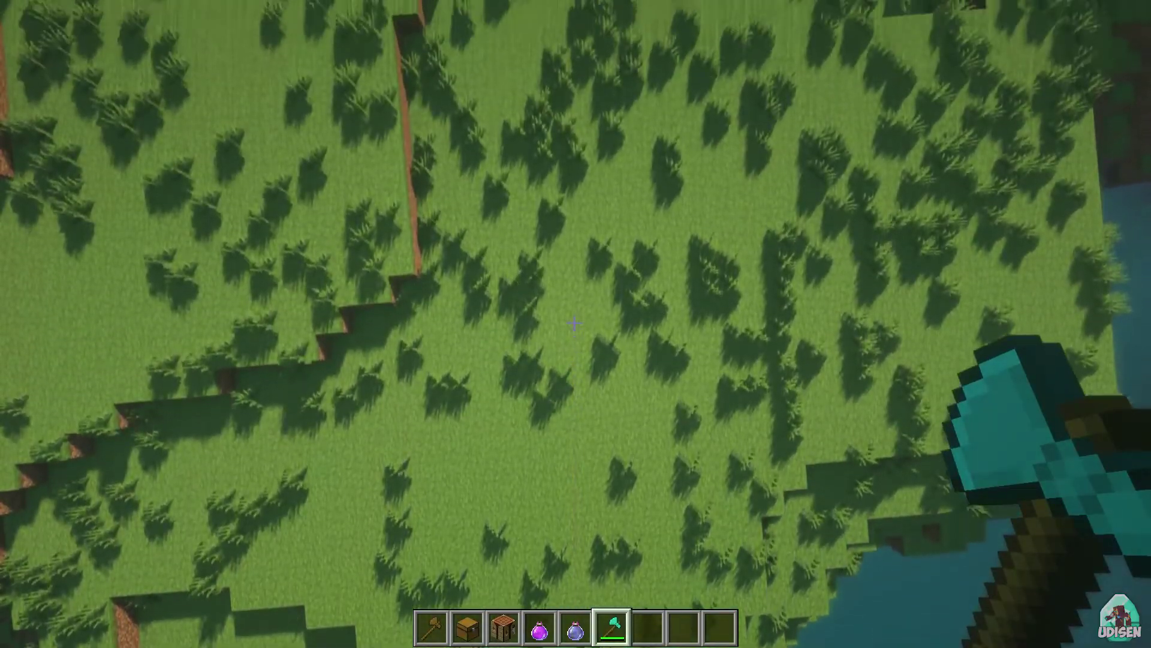
key("F3")
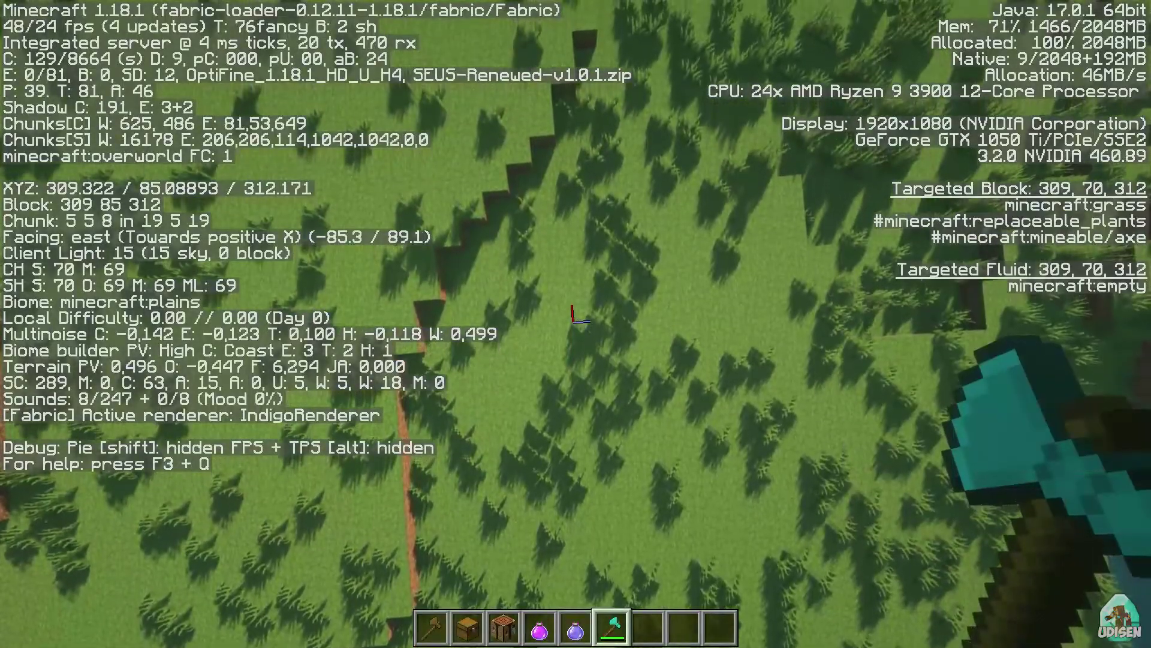
key("F3")
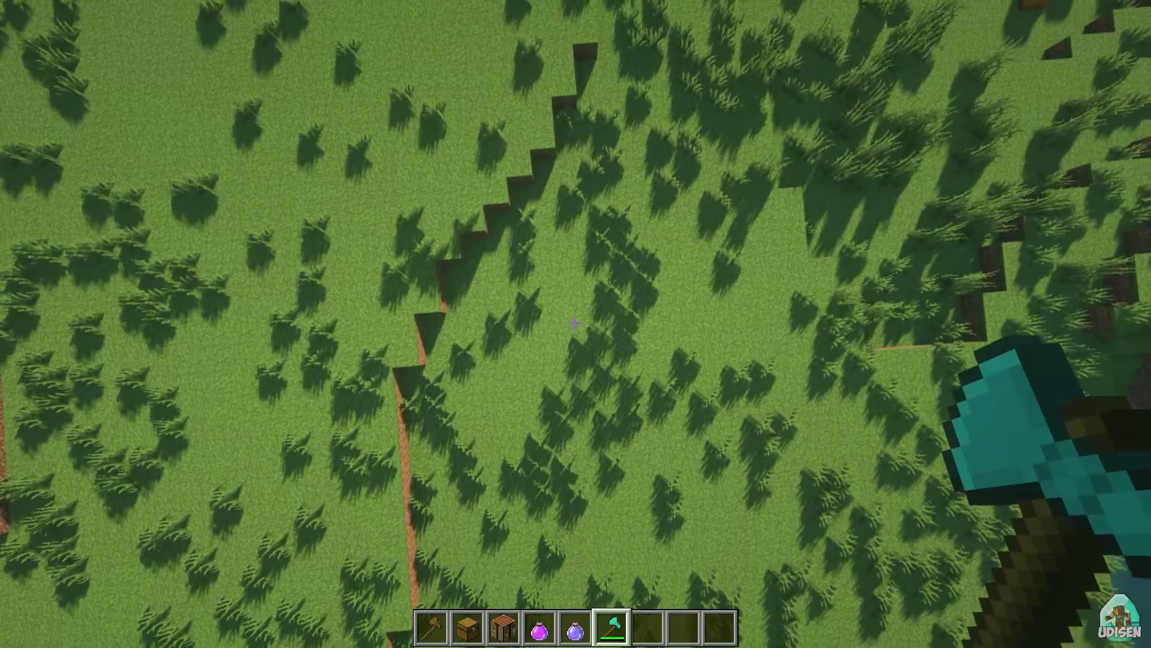